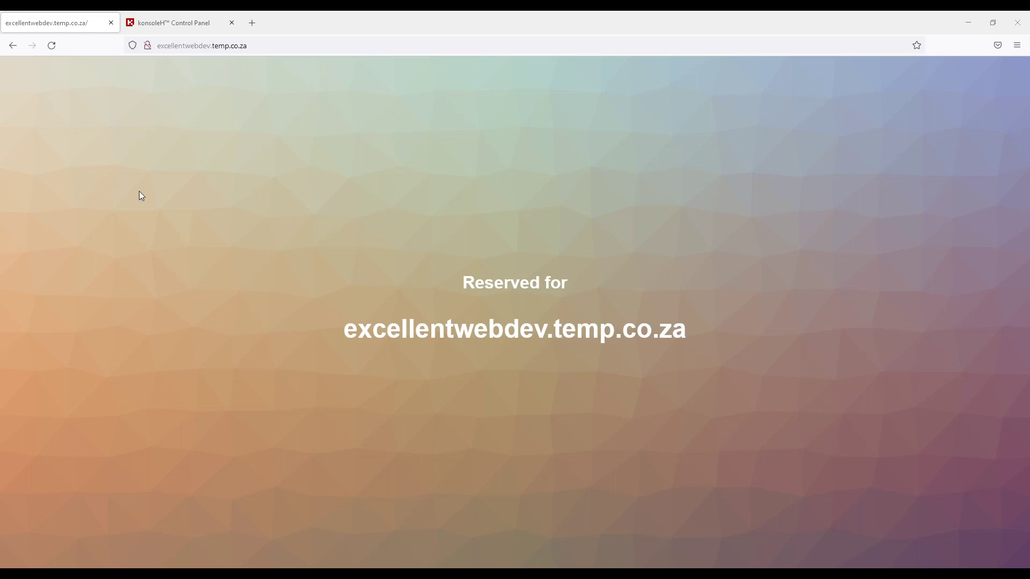
# Open a new browser tab on the Google homepage.
pyautogui.click(256, 22)
pyautogui.write('www.google.com')
pyautogui.press('Return')
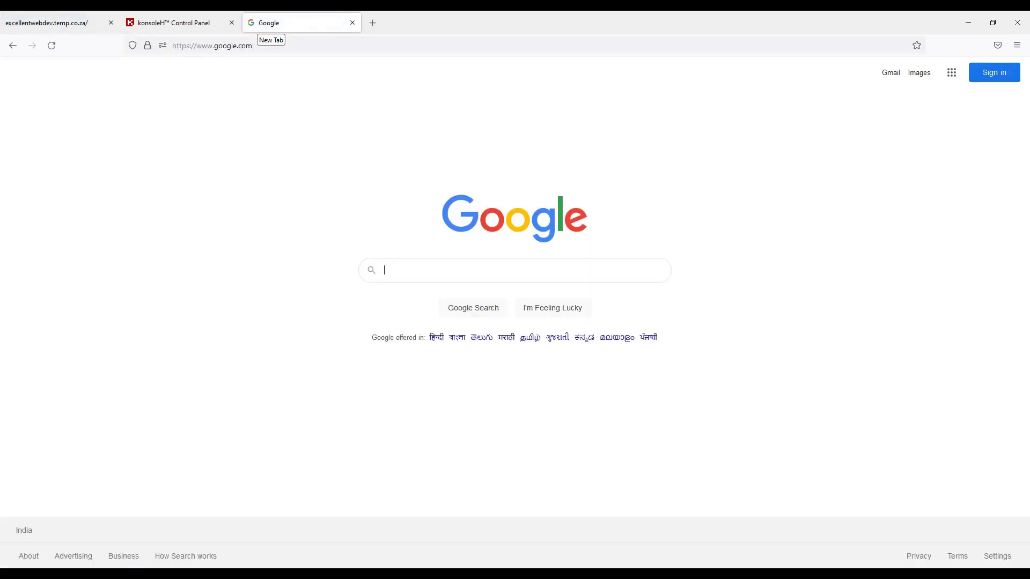
# Search 'wordpress download' and open the Download – WordPress.org result in a background tab.
pyautogui.write('word')
pyautogui.press('Down')
pyautogui.press('Down')
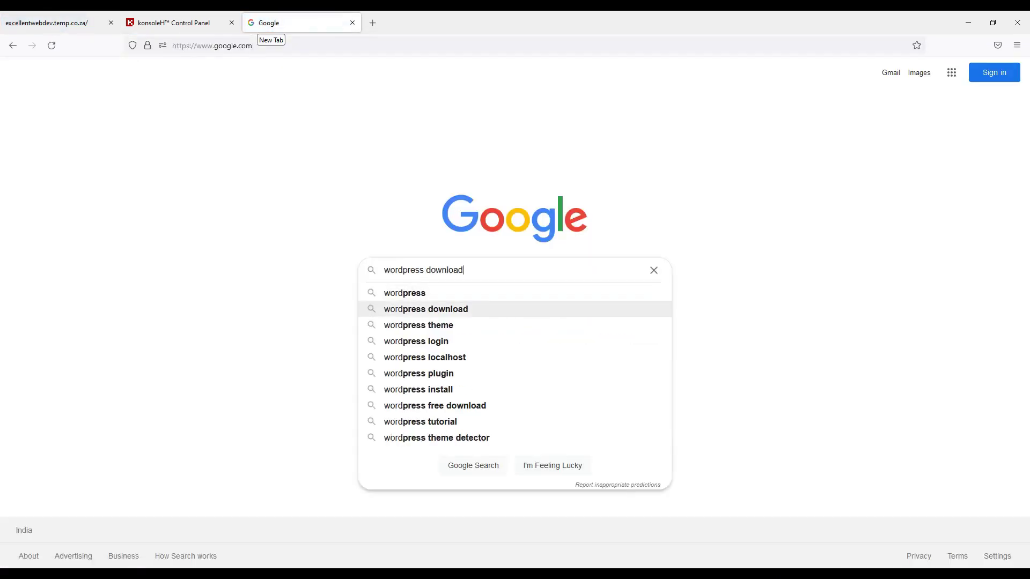
pyautogui.press('Return')
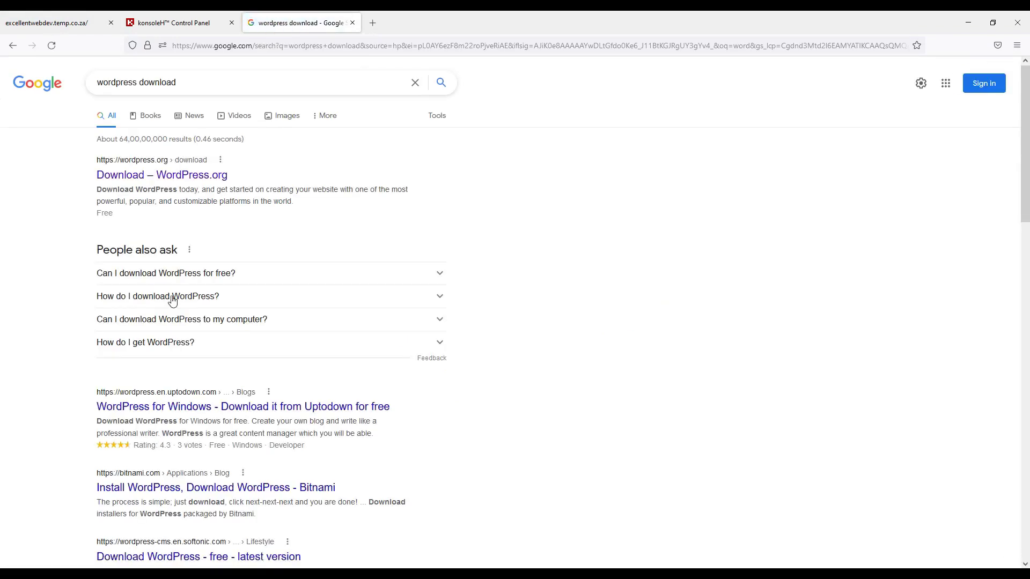
pyautogui.middleClick(136, 183)
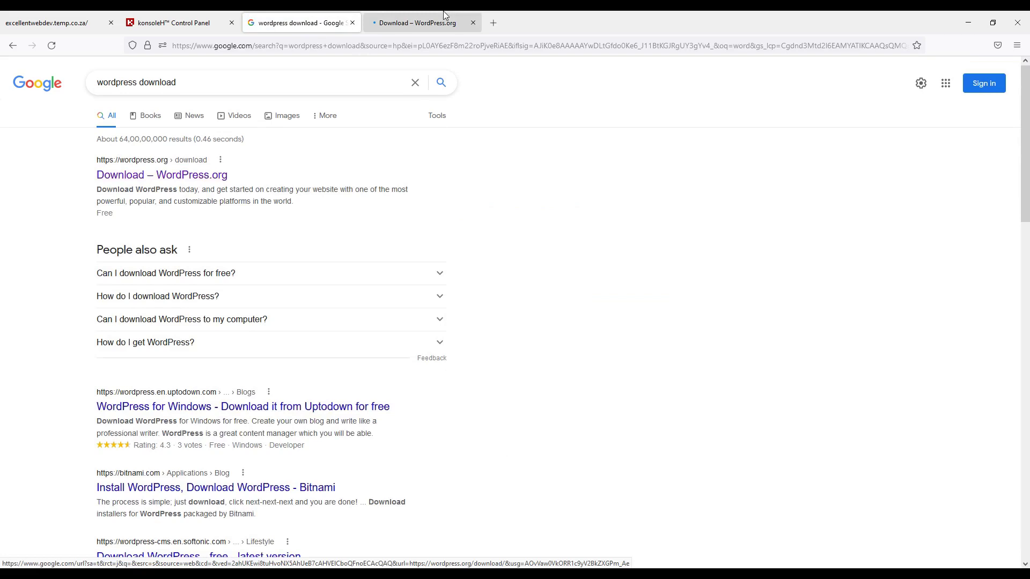
# Download the WordPress 6.0.1 package (wordpress-6.0.1.zip, 21.7 MB) from the WordPress.org tab.
pyautogui.click(444, 13)
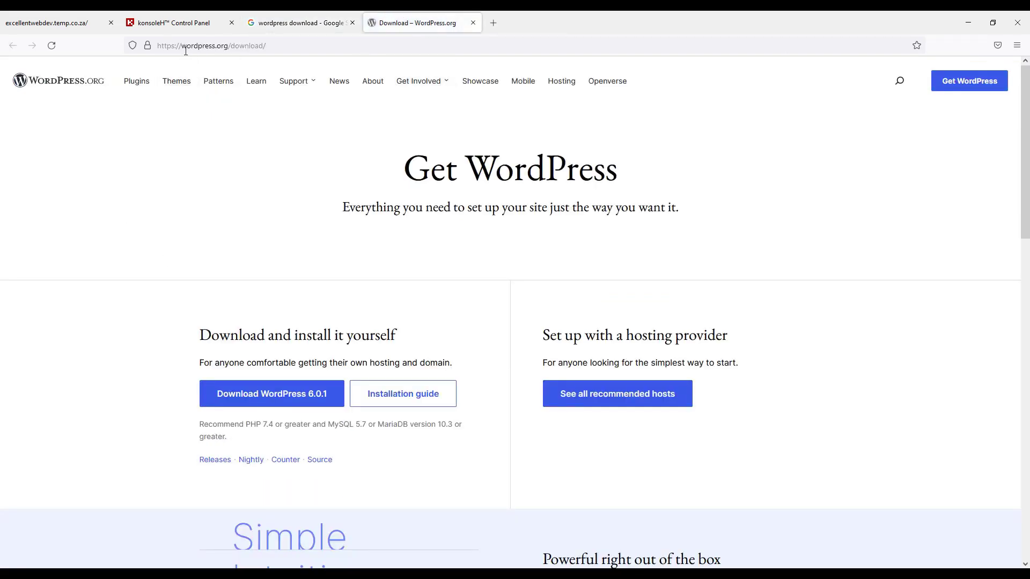
pyautogui.scroll(-2, 138, 228)
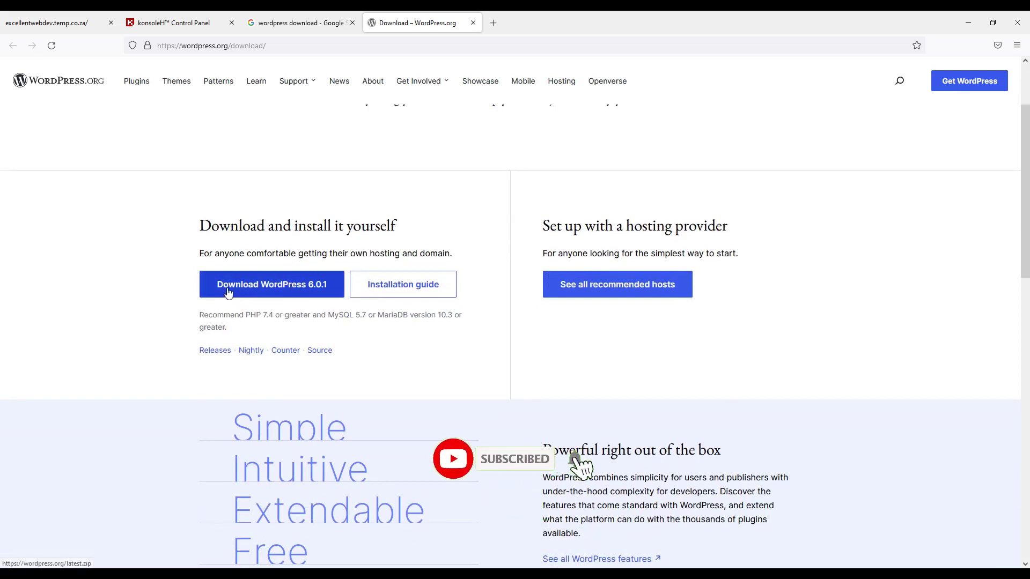
pyautogui.click(285, 292)
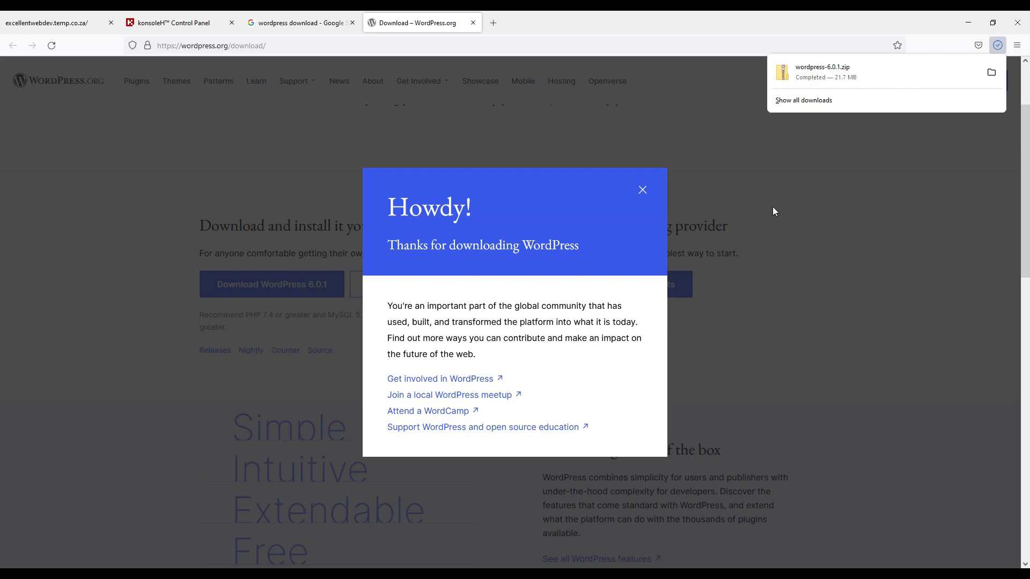
# Locate wordpress-6.0.1.zip in the Downloads folder, then return to the konsoleH File Manager at public_html.
pyautogui.click(962, 80)
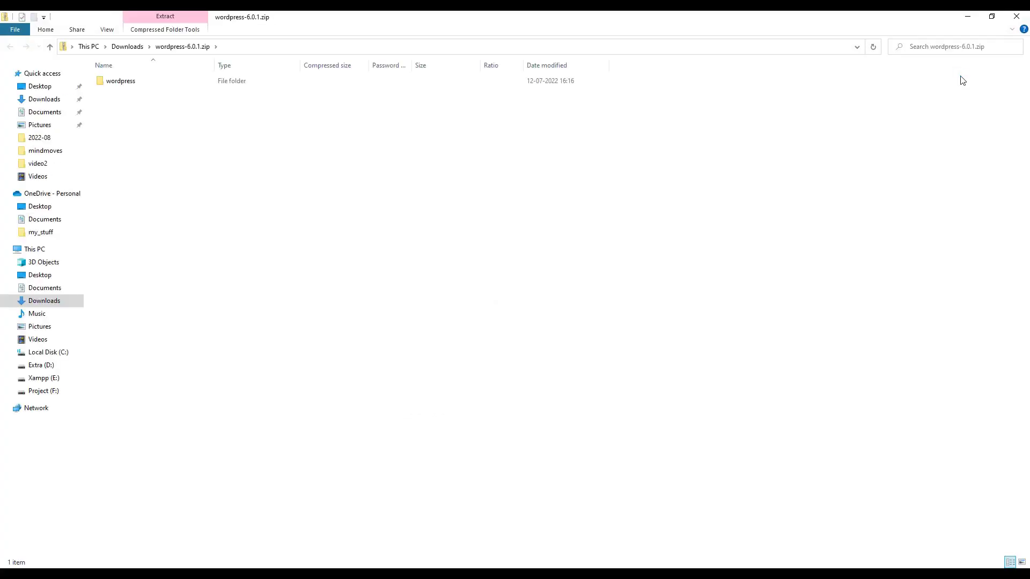
pyautogui.click(131, 47)
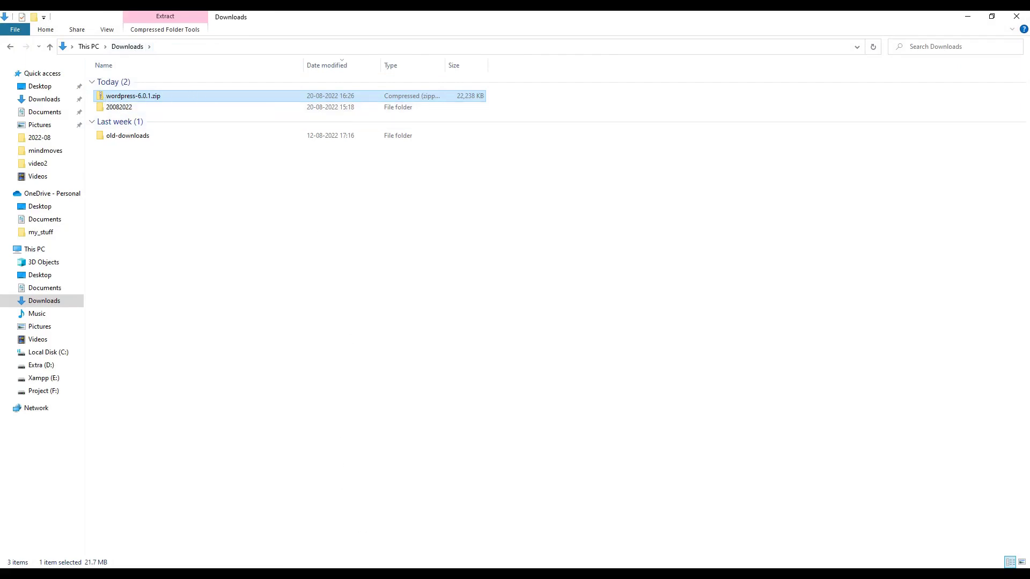
pyautogui.hotkey('alt', 'Tab')
pyautogui.click(173, 16)
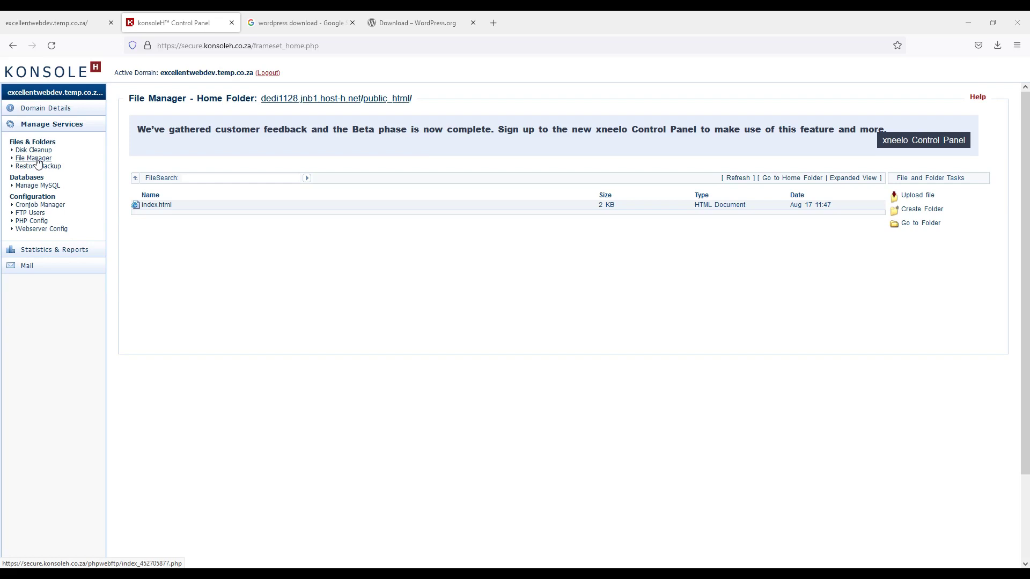
pyautogui.click(33, 158)
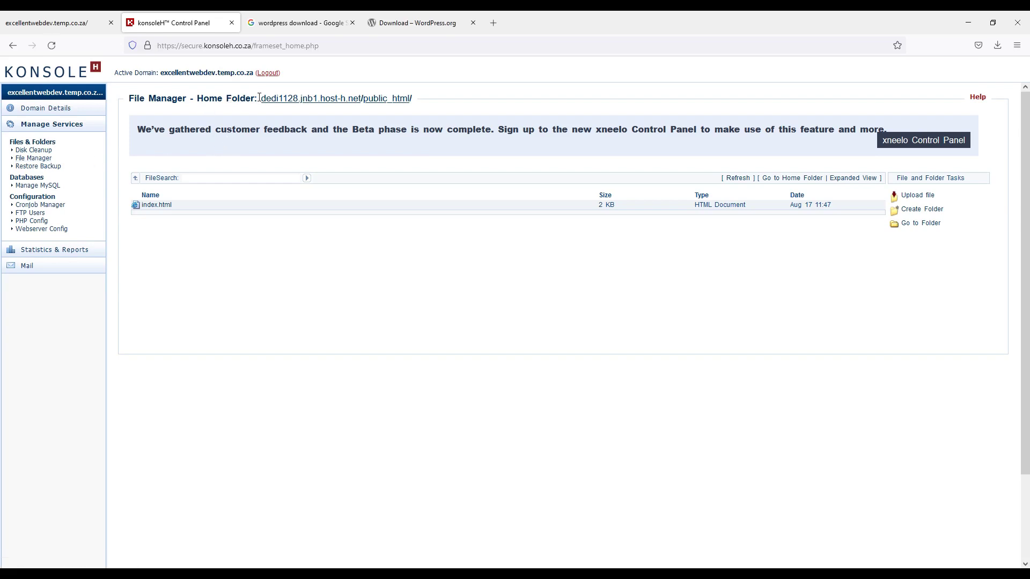
pyautogui.moveTo(259, 98); pyautogui.dragTo(420, 99)
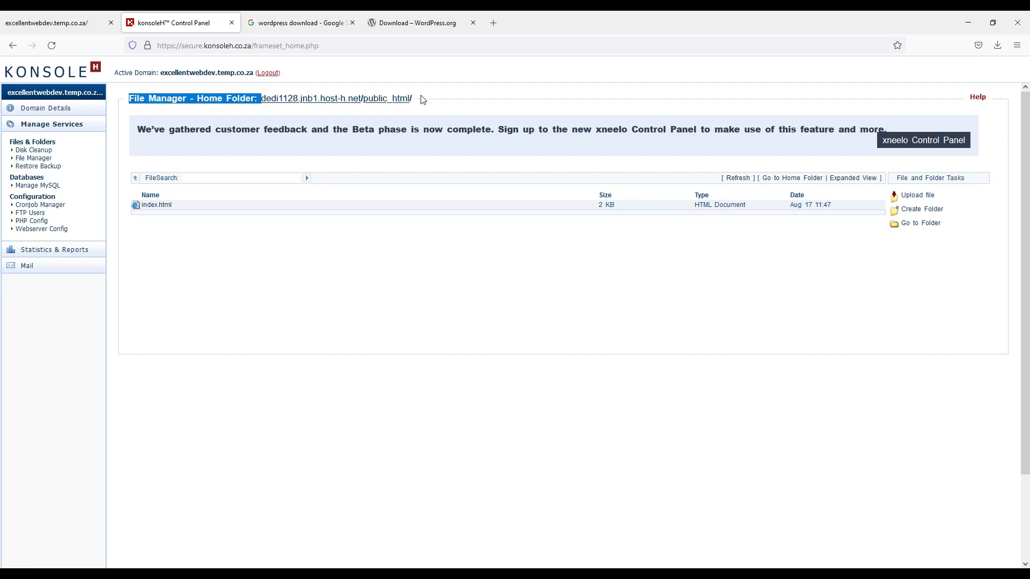
pyautogui.click(422, 102)
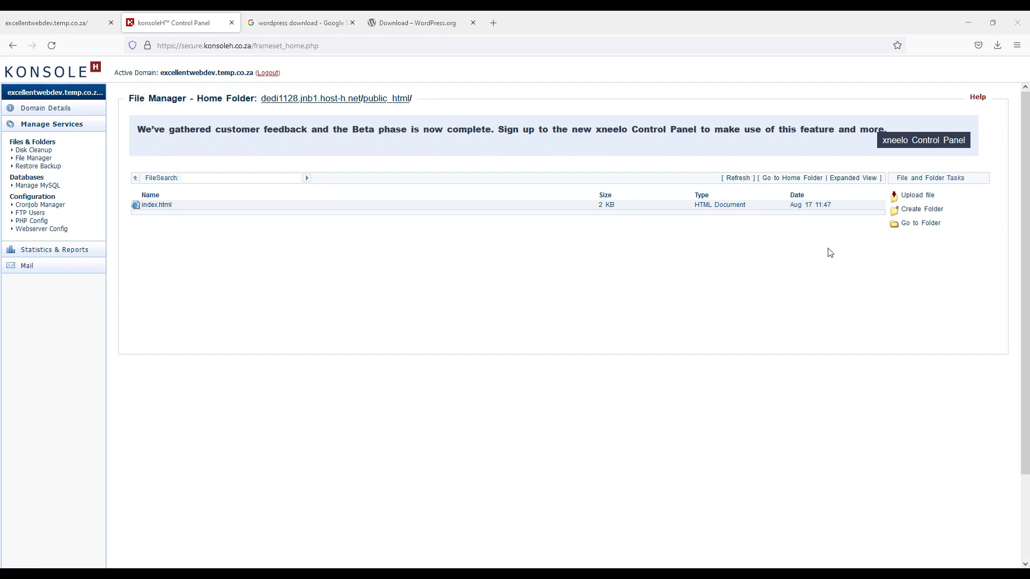
# Upload wordpress-6.0.1.zip from Downloads into public_html alongside index.html.
pyautogui.click(917, 196)
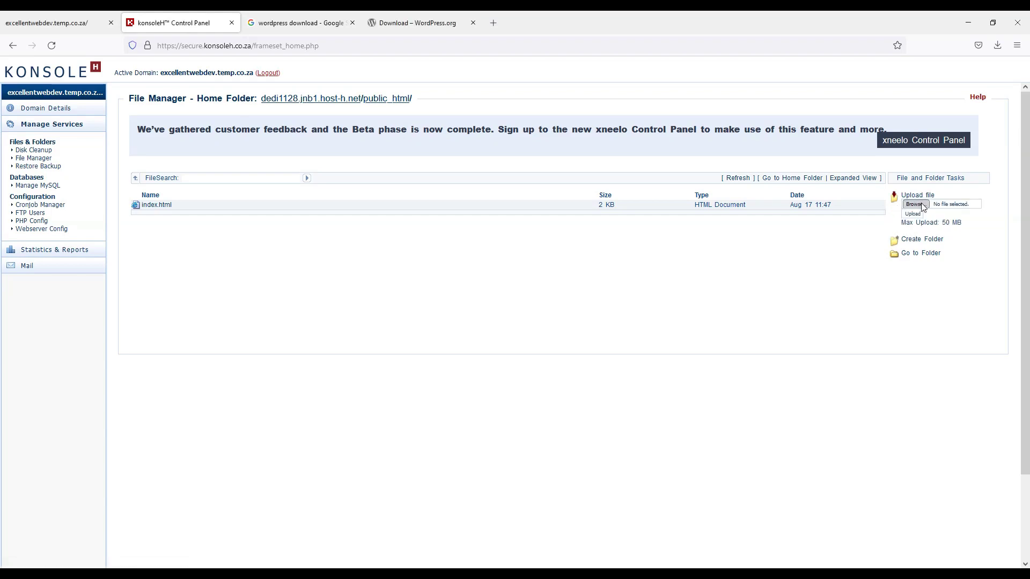
pyautogui.click(922, 205)
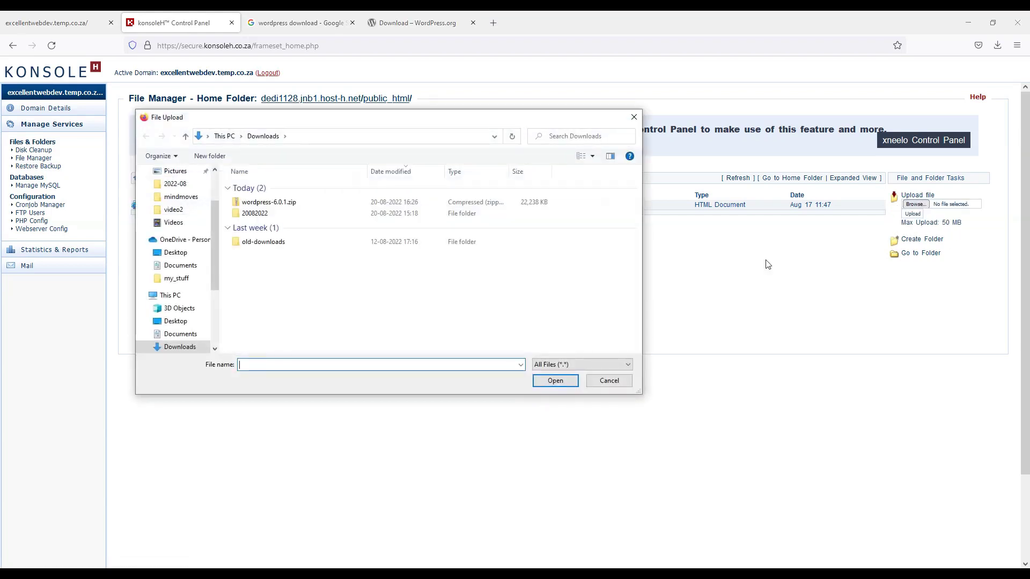
pyautogui.doubleClick(269, 202)
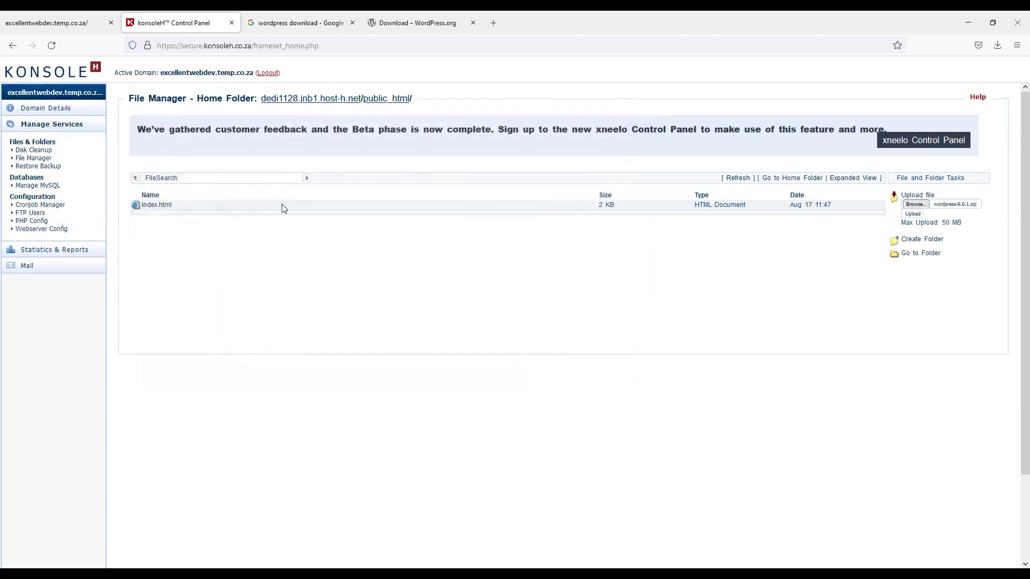
pyautogui.click(913, 214)
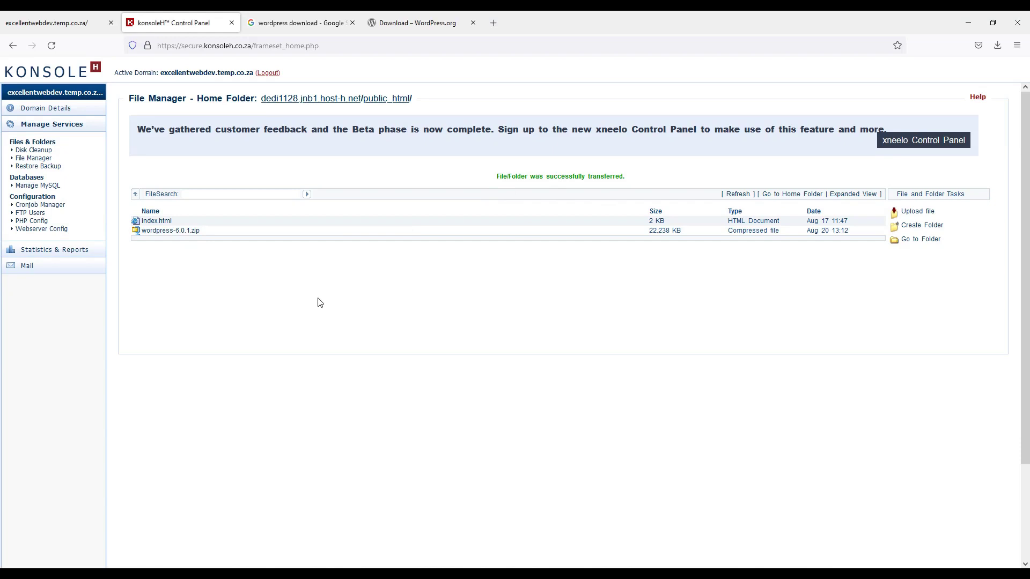
# Unzip wordpress-6.0.1.zip and select the resulting wordpress-6_0_1_zip_0 folder.
pyautogui.click(174, 234)
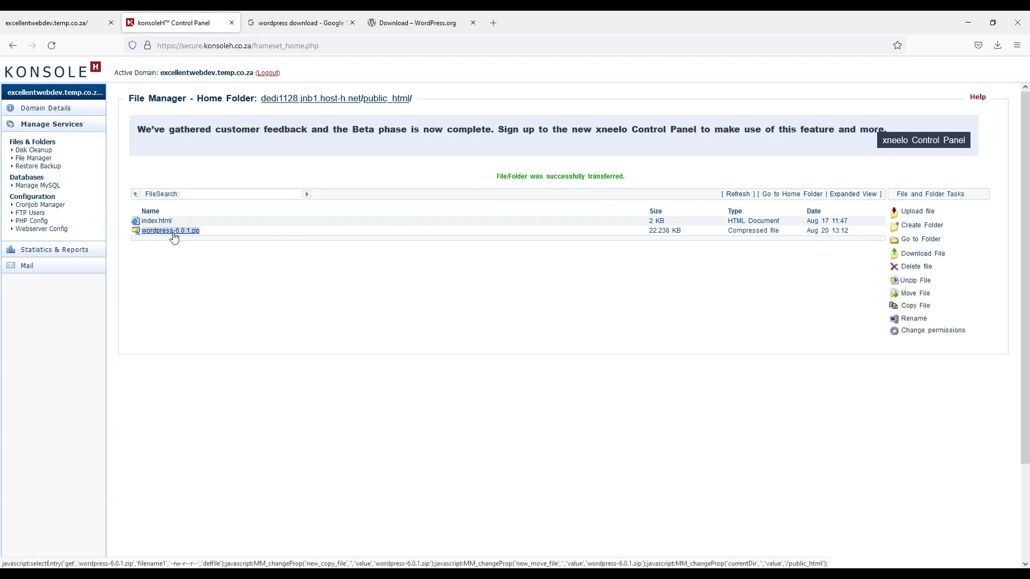
pyautogui.click(915, 282)
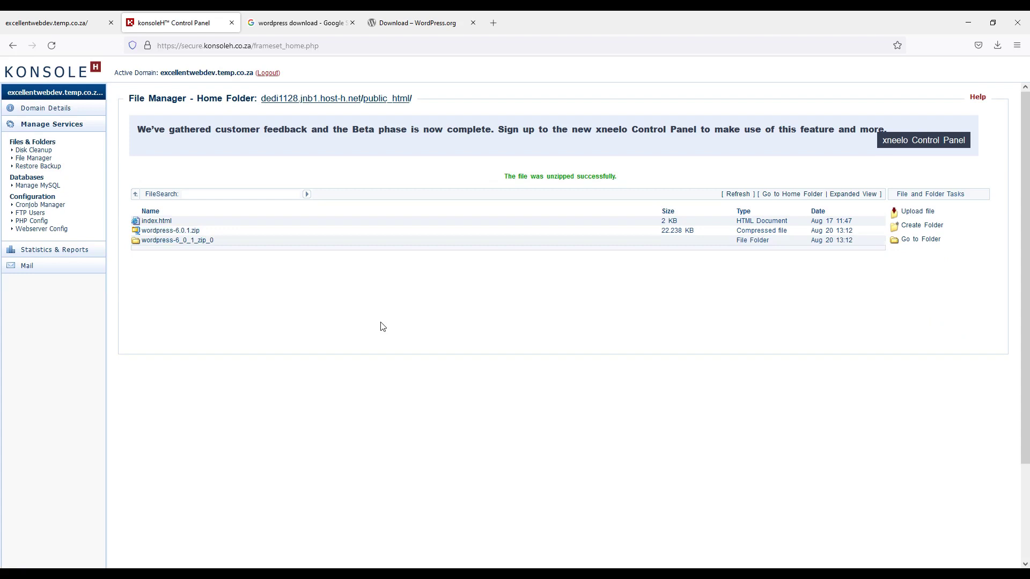
pyautogui.click(153, 242)
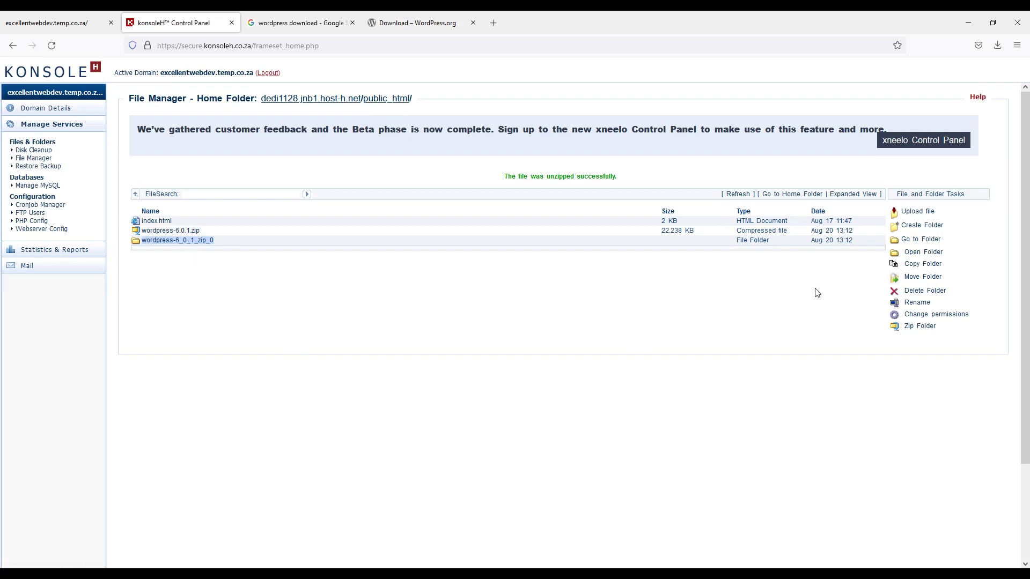
# Open wordpress-6_0_1_zip_0, then its wordpress subfolder listing wp-admin, wp-content and wp-includes.
pyautogui.click(933, 258)
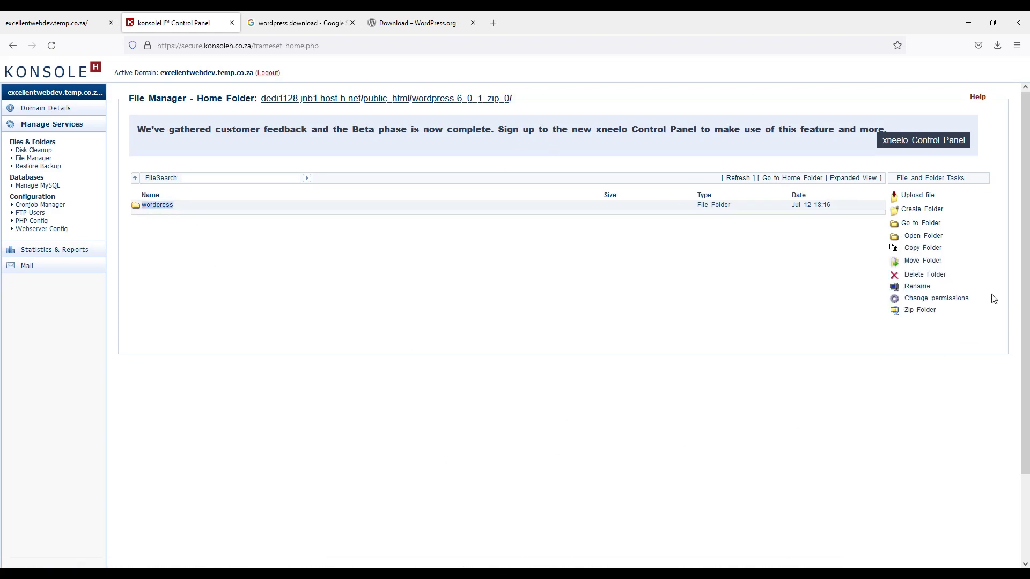
pyautogui.click(923, 239)
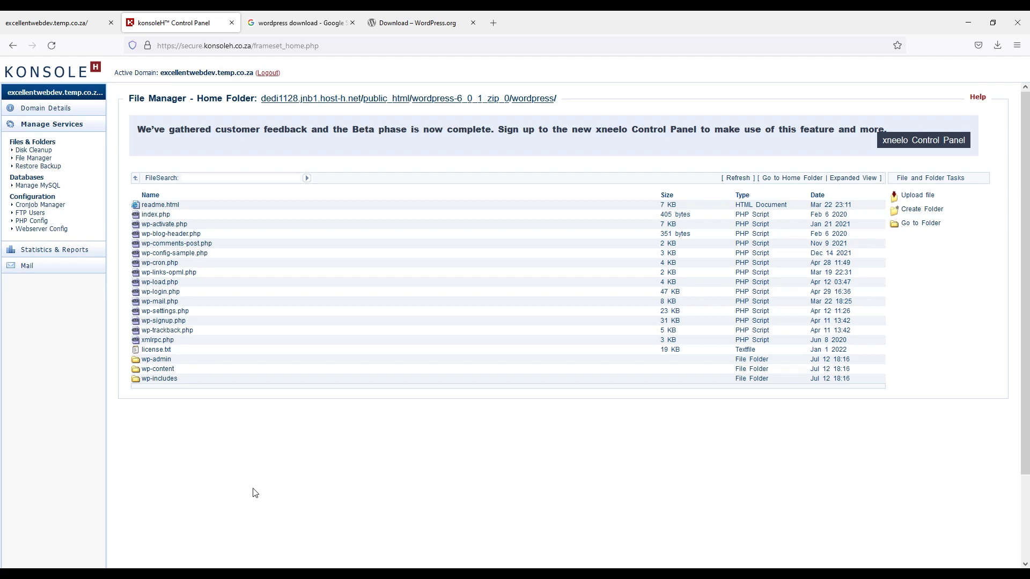
# Move readme.html and index.php from the extracted wordpress folder to /public_html.
pyautogui.click(161, 206)
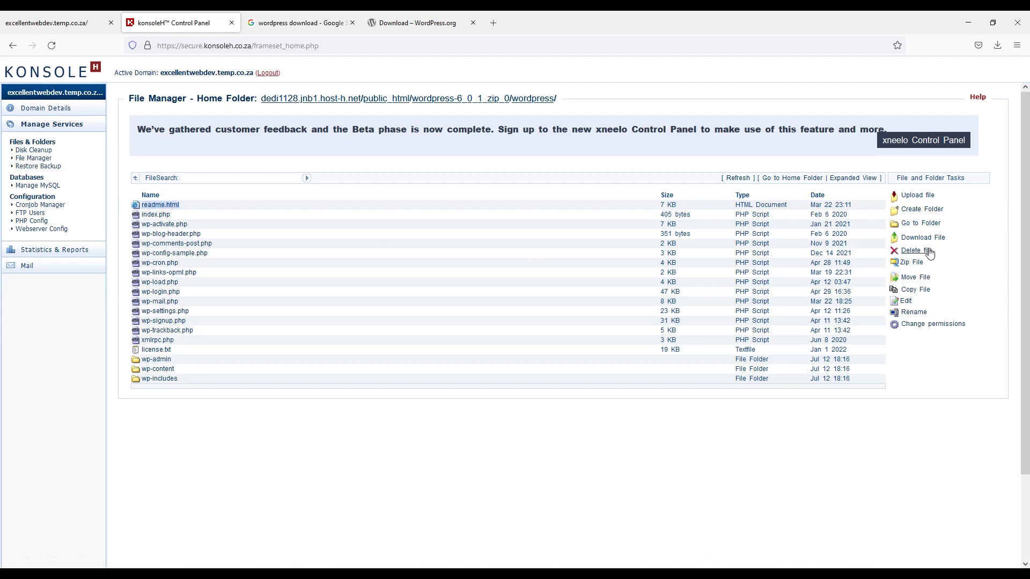
pyautogui.click(924, 278)
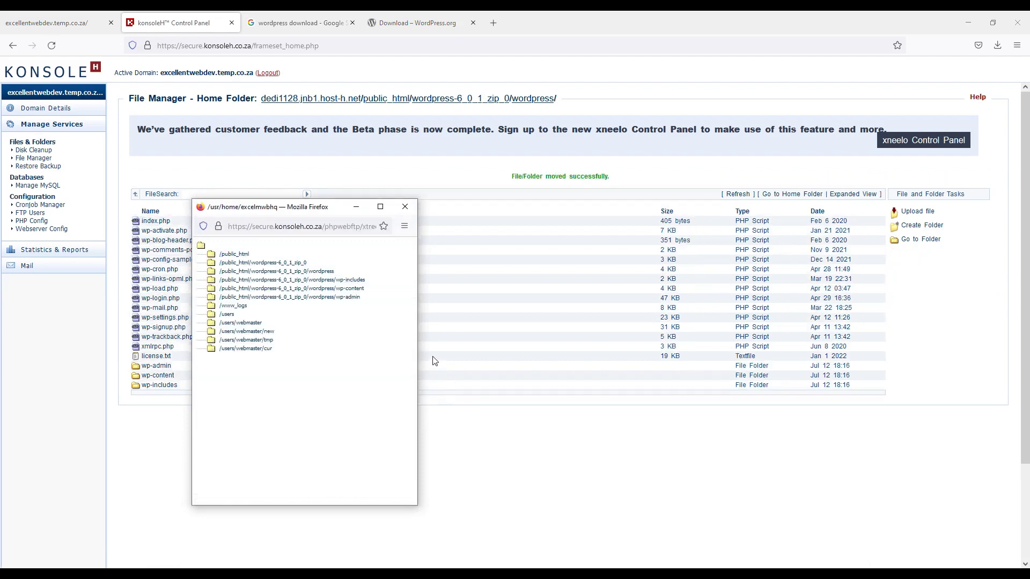
pyautogui.click(405, 207)
pyautogui.click(155, 221)
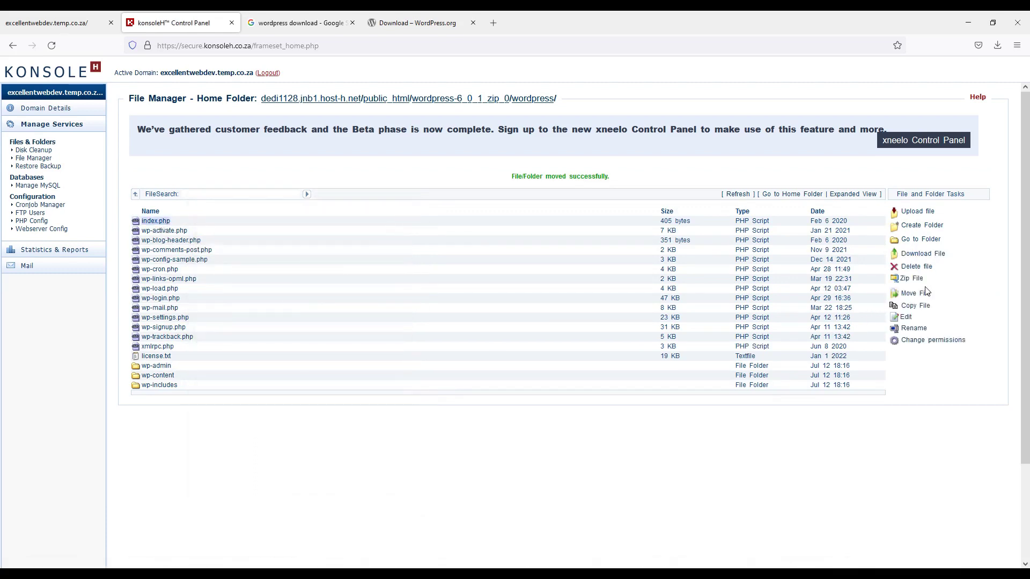
pyautogui.click(917, 294)
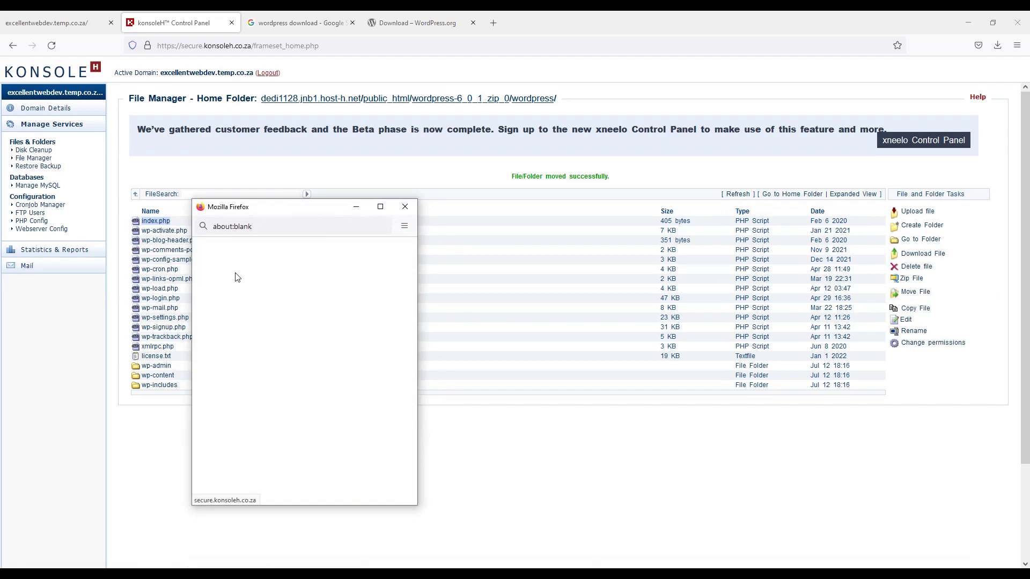
pyautogui.click(236, 263)
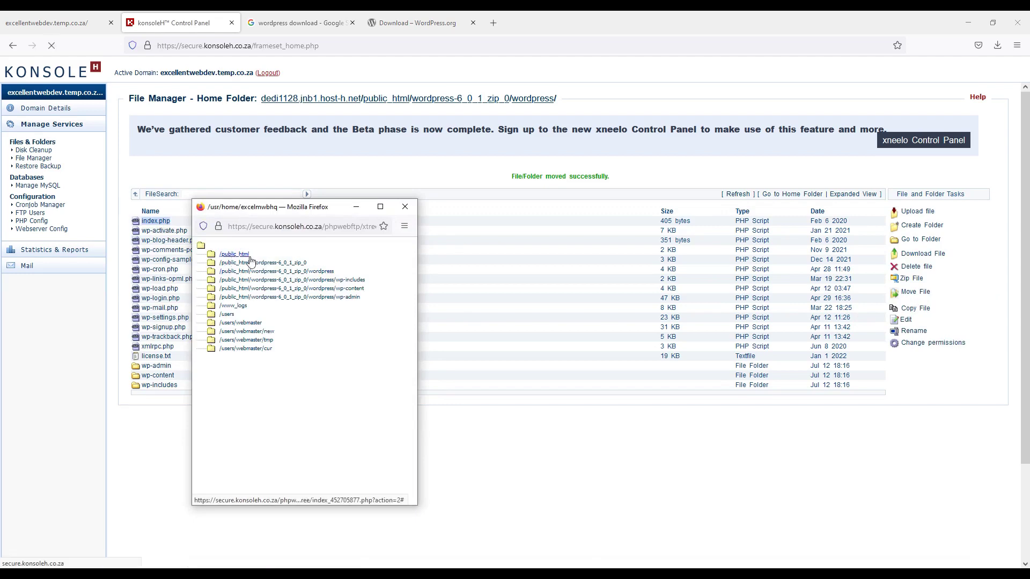
# Move the remaining files, including wp-activate.php, into /public_html, leaving the folder empty.
pyautogui.click(407, 209)
pyautogui.click(181, 222)
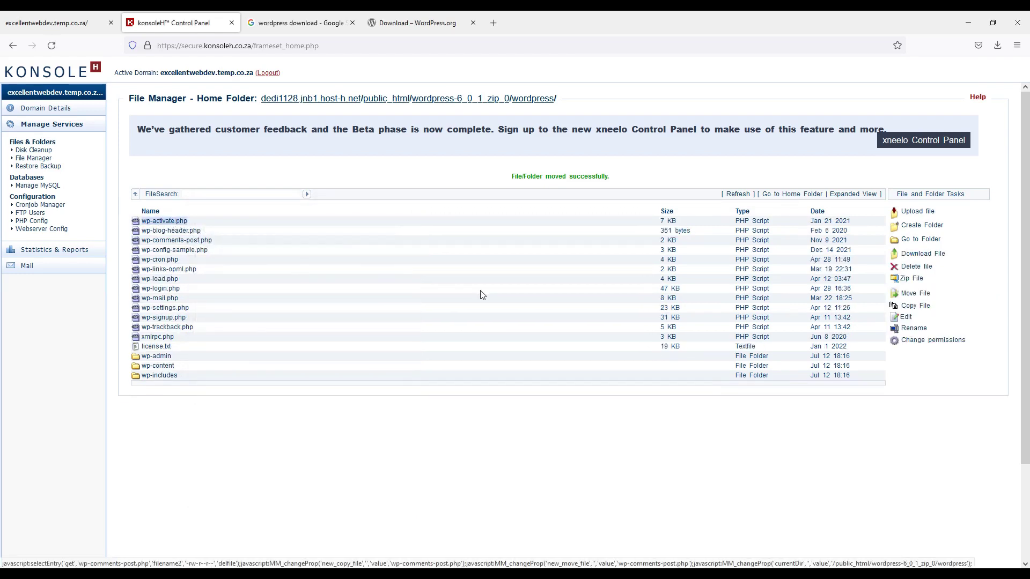
pyautogui.click(915, 293)
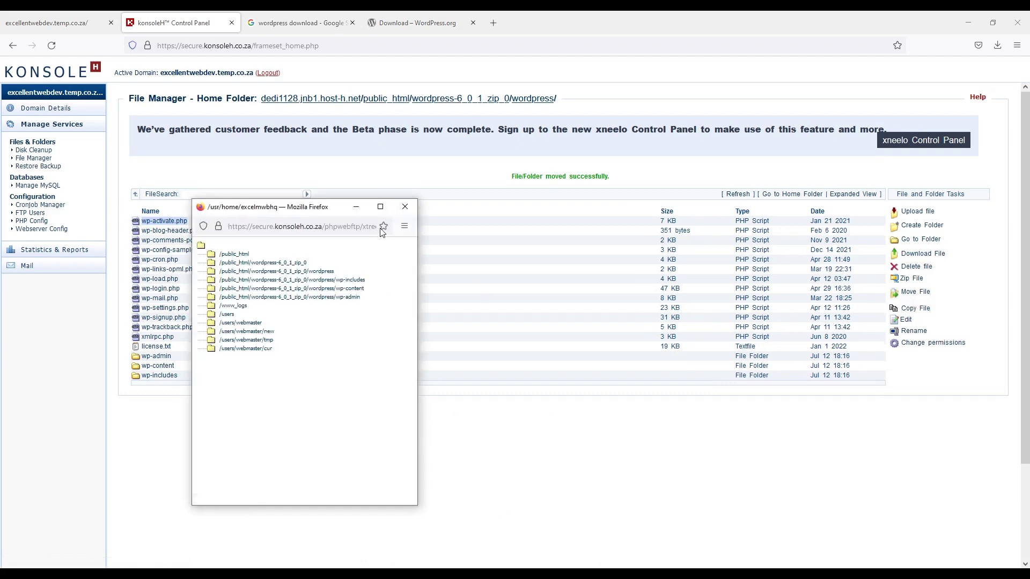
pyautogui.click(405, 207)
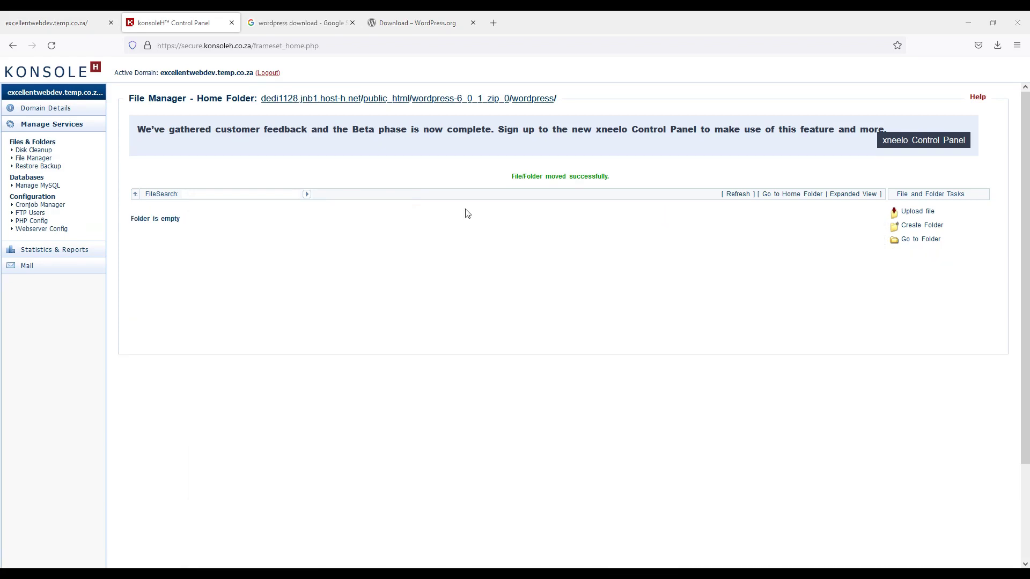
# Delete the empty wordpress-6_0_1_zip_0 folder from public_html and briefly check the live site.
pyautogui.click(398, 105)
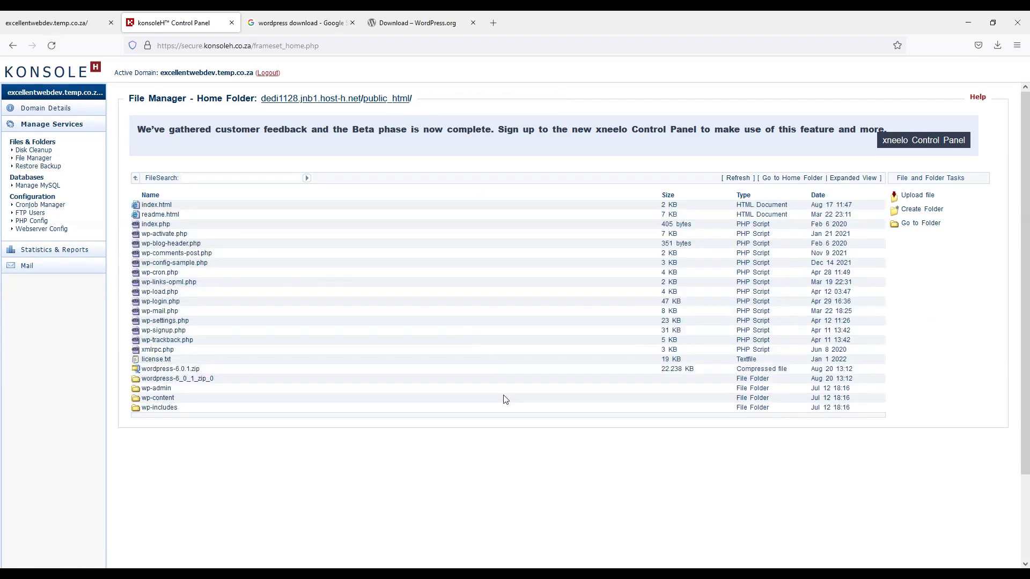
pyautogui.click(193, 382)
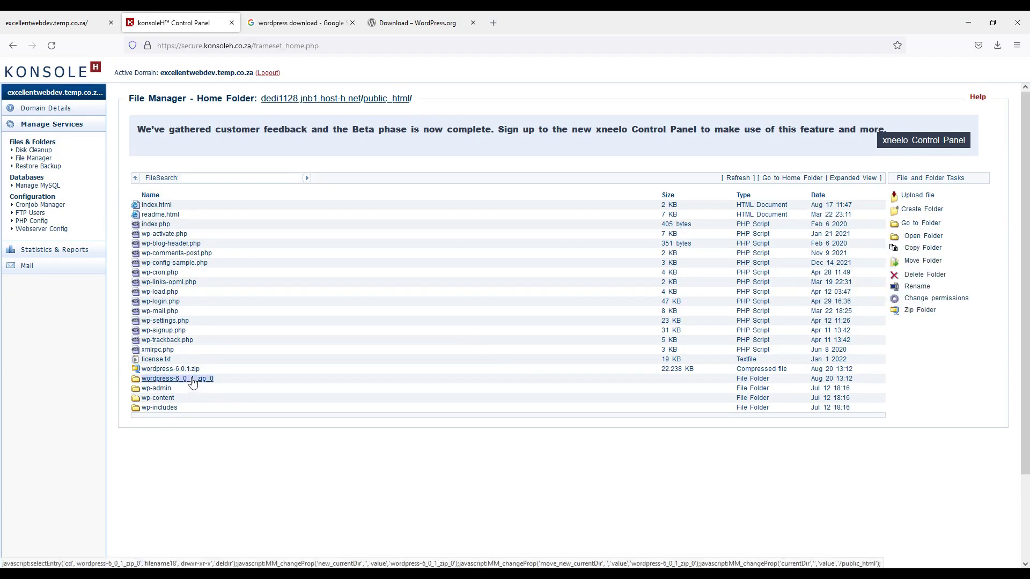
pyautogui.click(928, 276)
pyautogui.click(563, 332)
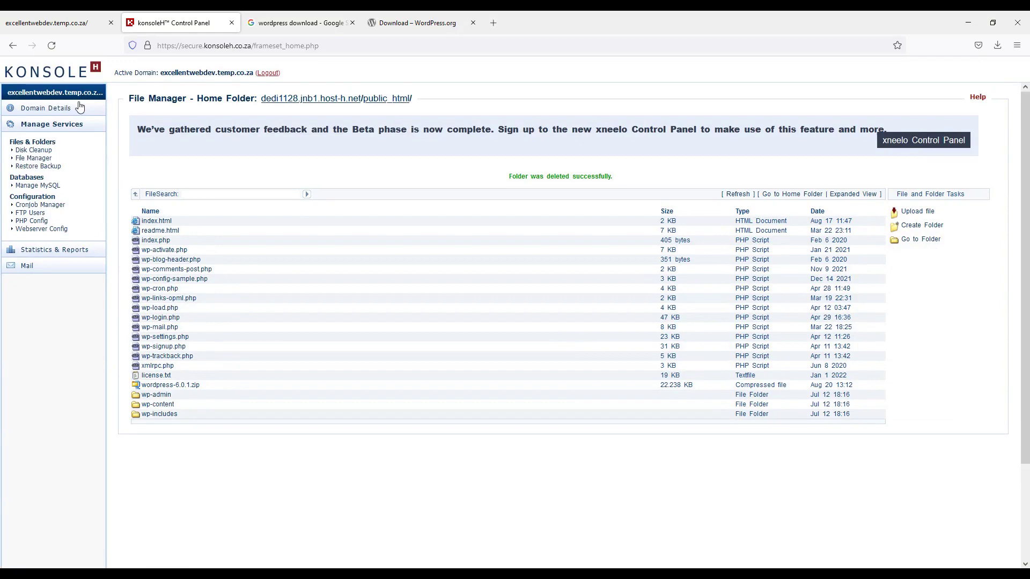
pyautogui.click(21, 19)
pyautogui.click(177, 13)
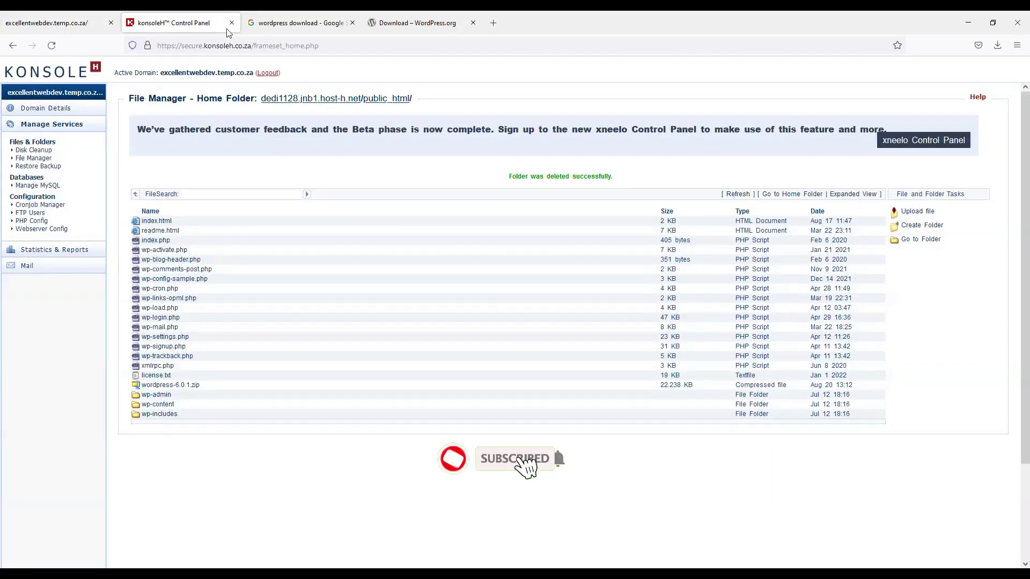
# Rename index.html to index.html.bak, then view the site tab still showing the Reserved page.
pyautogui.click(159, 225)
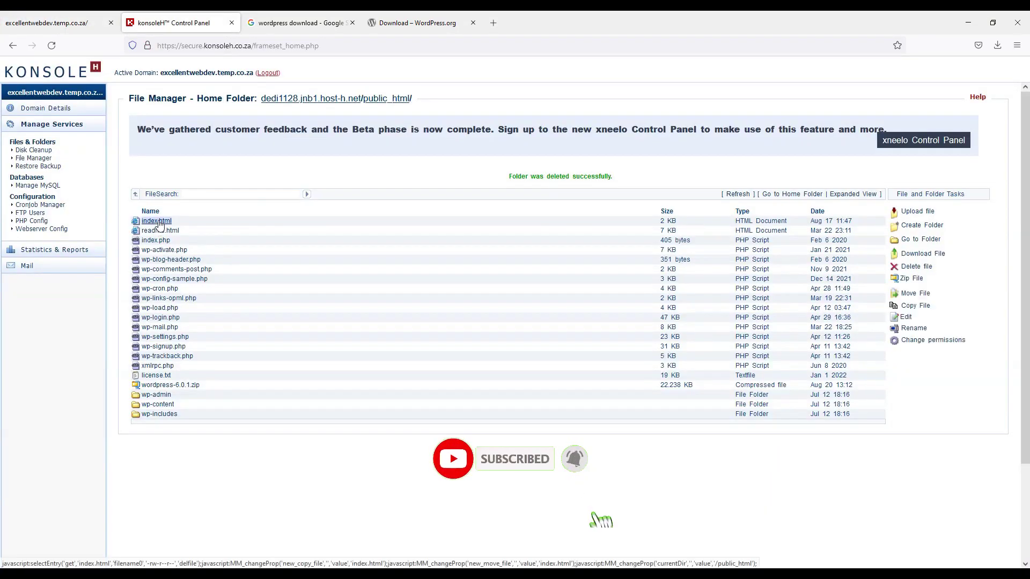
pyautogui.rightClick(160, 224)
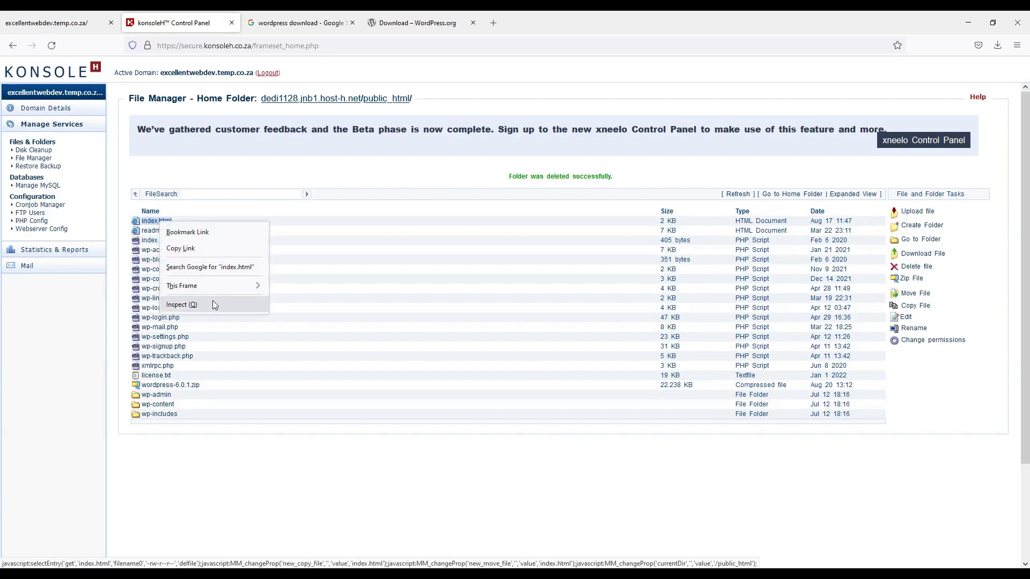
pyautogui.click(697, 504)
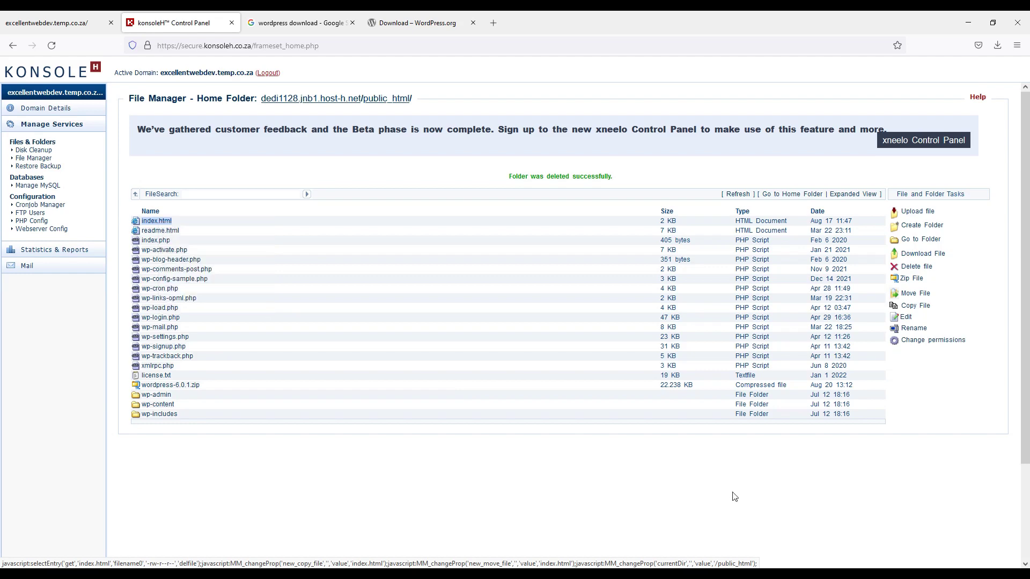
pyautogui.click(908, 332)
pyautogui.write('.bak')
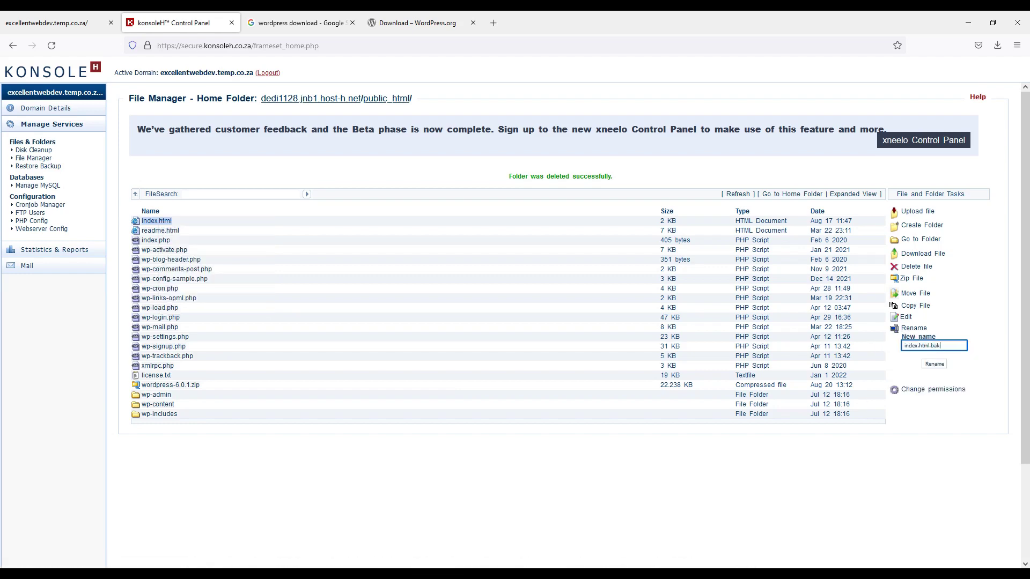
pyautogui.click(934, 507)
pyautogui.click(934, 364)
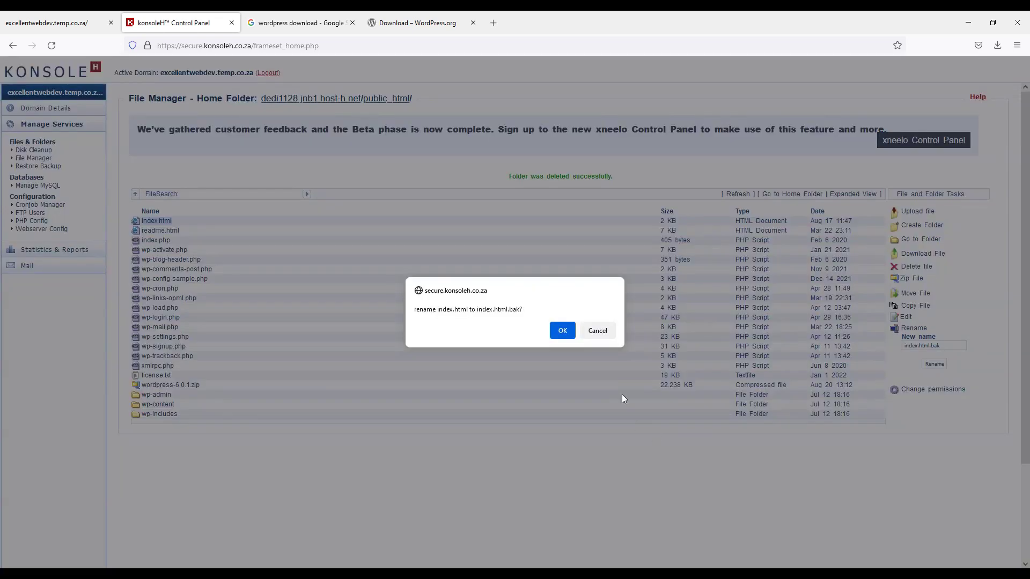
pyautogui.click(562, 330)
pyautogui.click(69, 19)
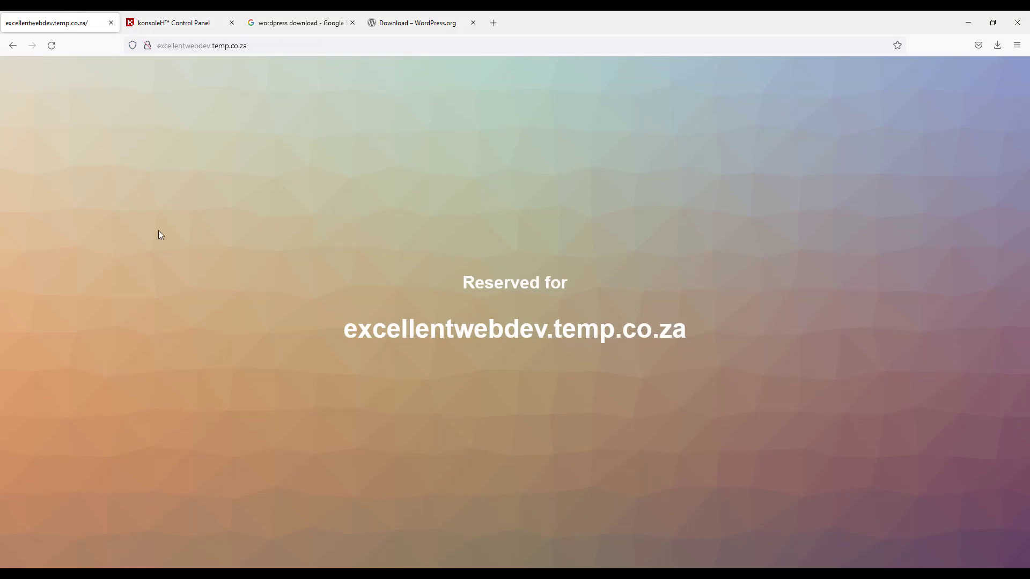
# Reload the site tab to show the WordPress setup-config language page, then return to File Manager.
pyautogui.rightClick(205, 209)
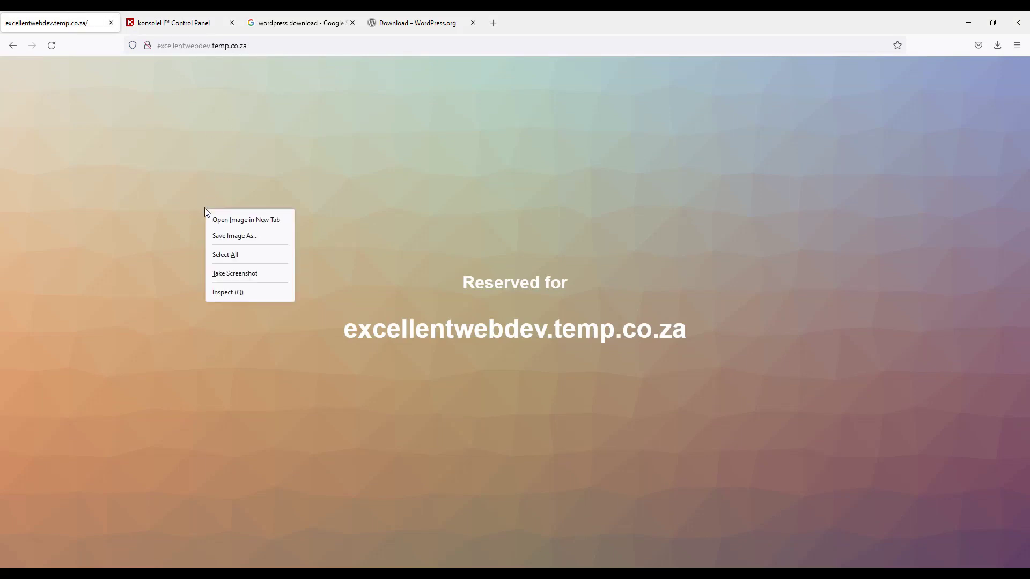
pyautogui.click(186, 46)
pyautogui.click(187, 58)
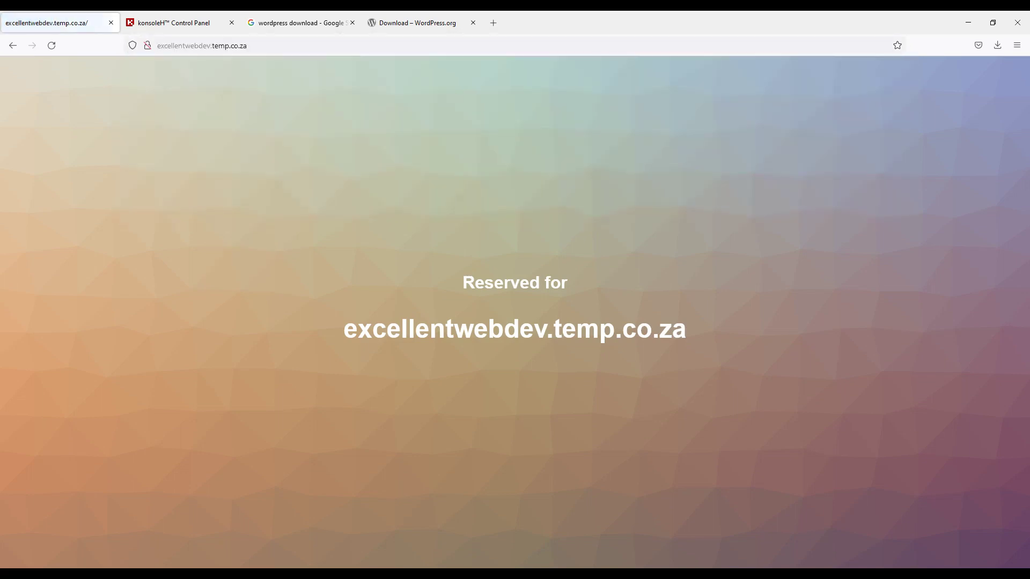
pyautogui.rightClick(161, 185)
pyautogui.click(226, 133)
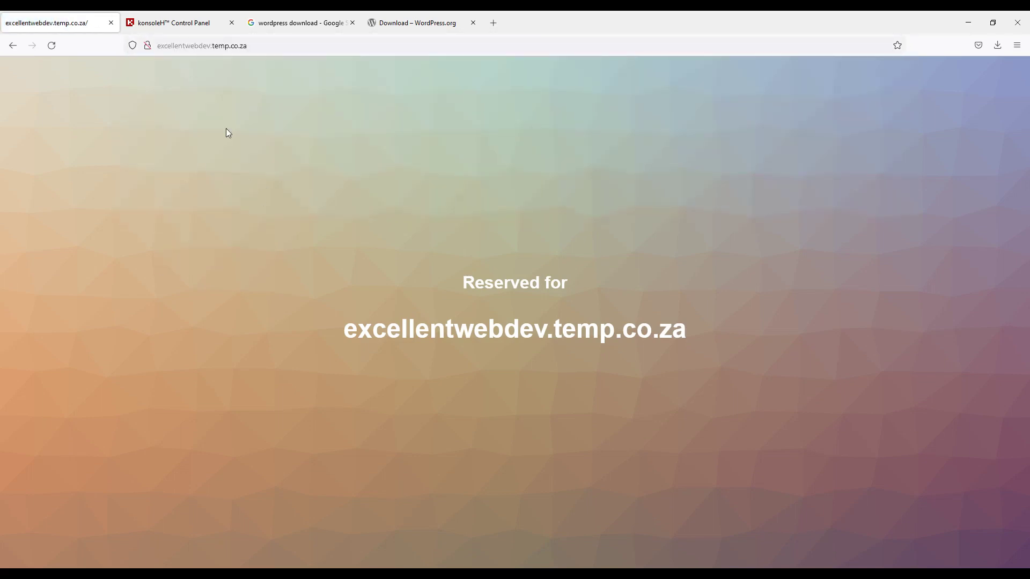
pyautogui.rightClick(284, 271)
pyautogui.click(343, 283)
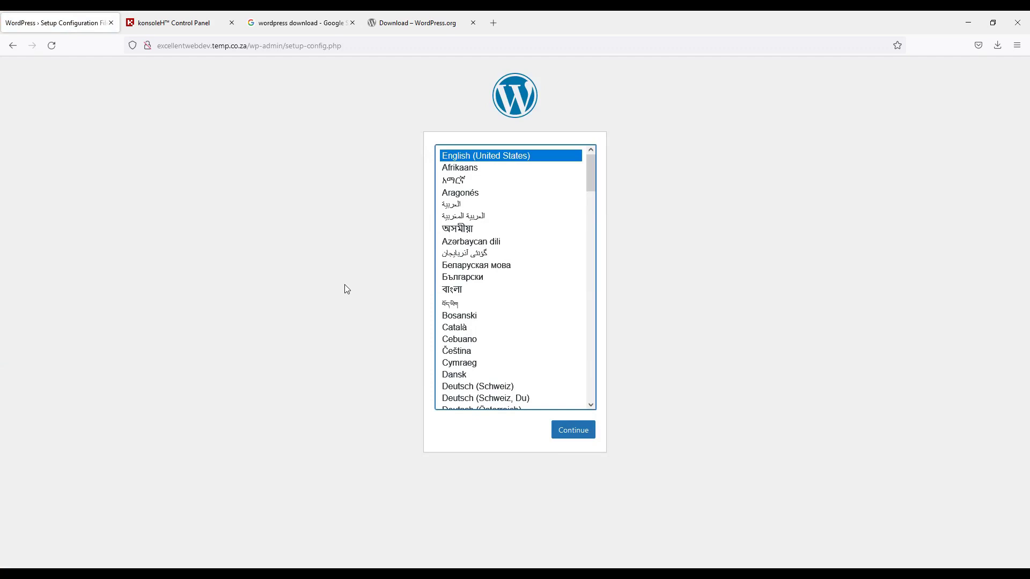
pyautogui.click(169, 17)
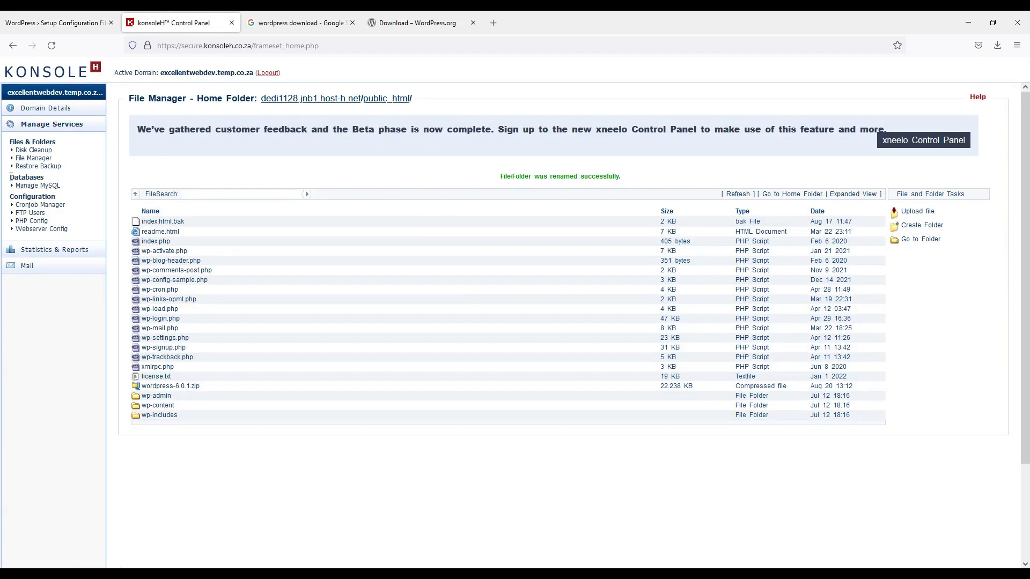
# Go to Manage MySQL, confirm no databases exist yet, and begin adding one.
pyautogui.click(37, 185)
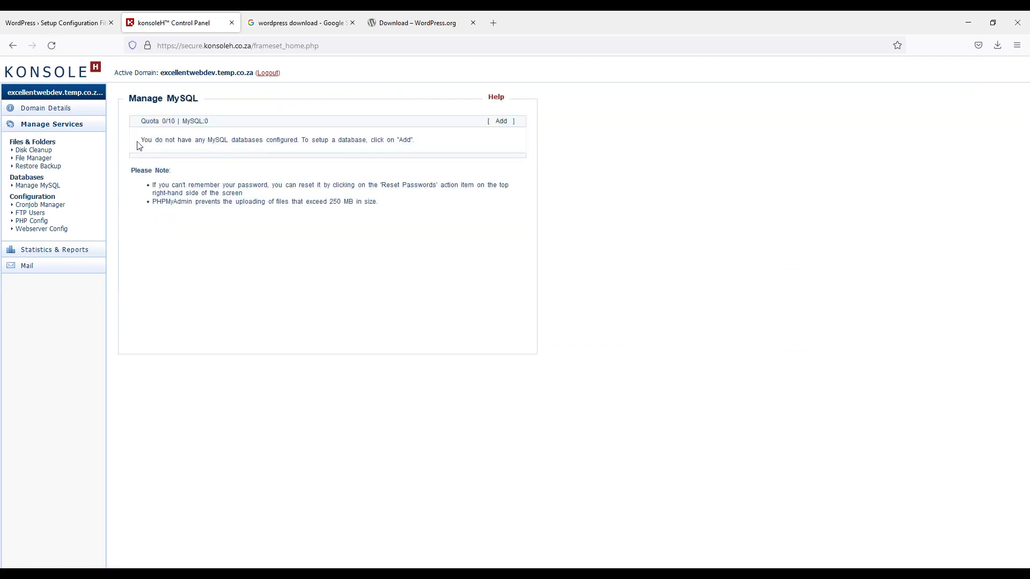
pyautogui.moveTo(143, 145); pyautogui.dragTo(303, 139)
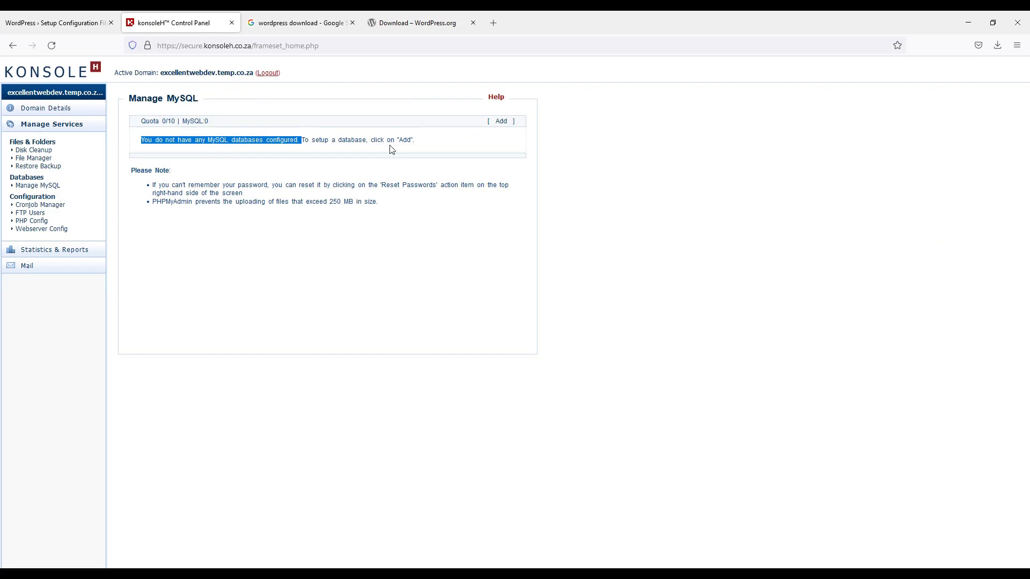
pyautogui.click(499, 127)
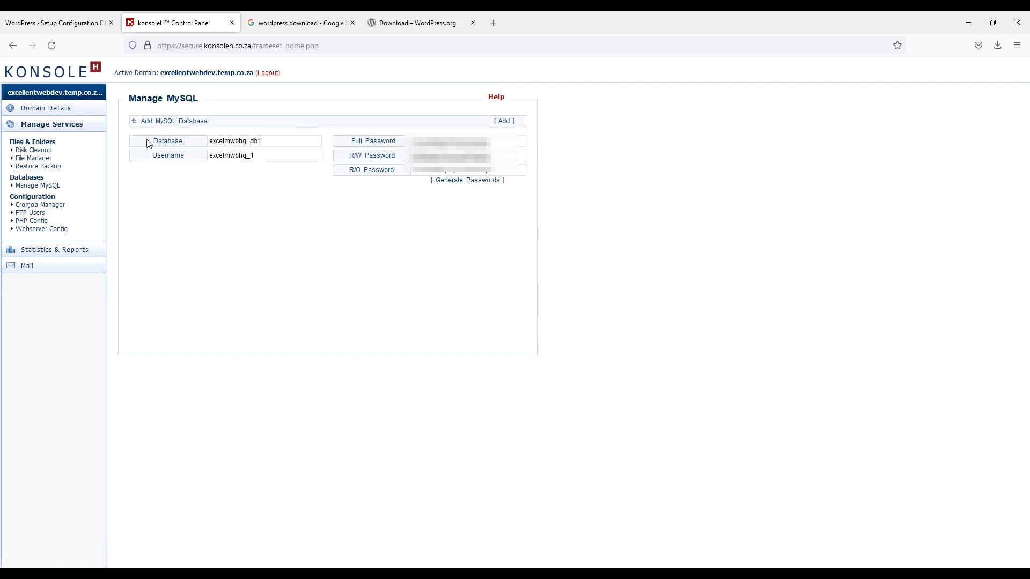
pyautogui.moveTo(148, 141); pyautogui.dragTo(491, 170)
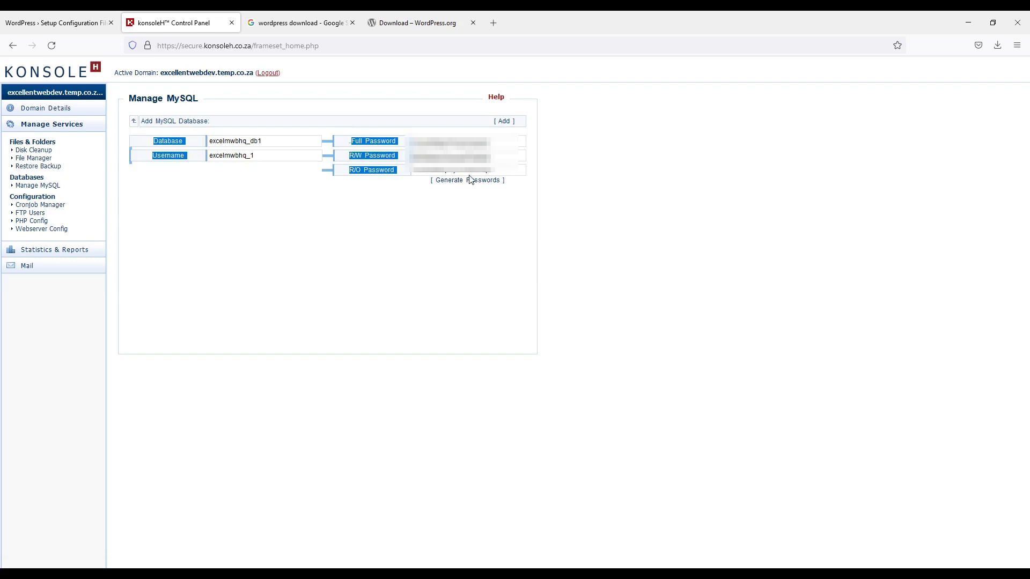
# Create the database with the generated name, login and passwords, then highlight its details.
pyautogui.click(507, 122)
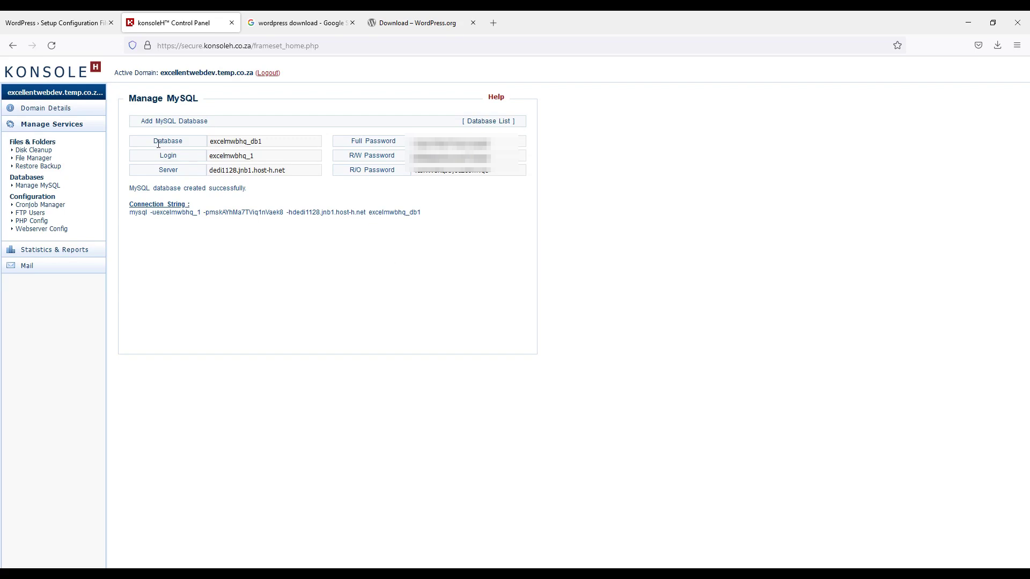
pyautogui.moveTo(129, 188); pyautogui.dragTo(301, 195)
pyautogui.click(301, 194)
pyautogui.moveTo(154, 141); pyautogui.dragTo(480, 167)
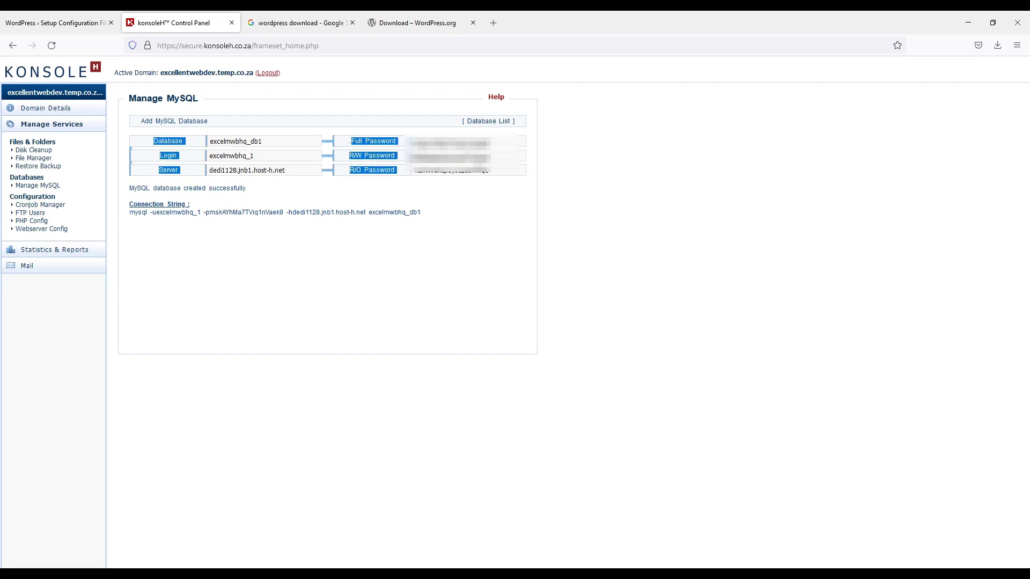
pyautogui.rightClick(476, 164)
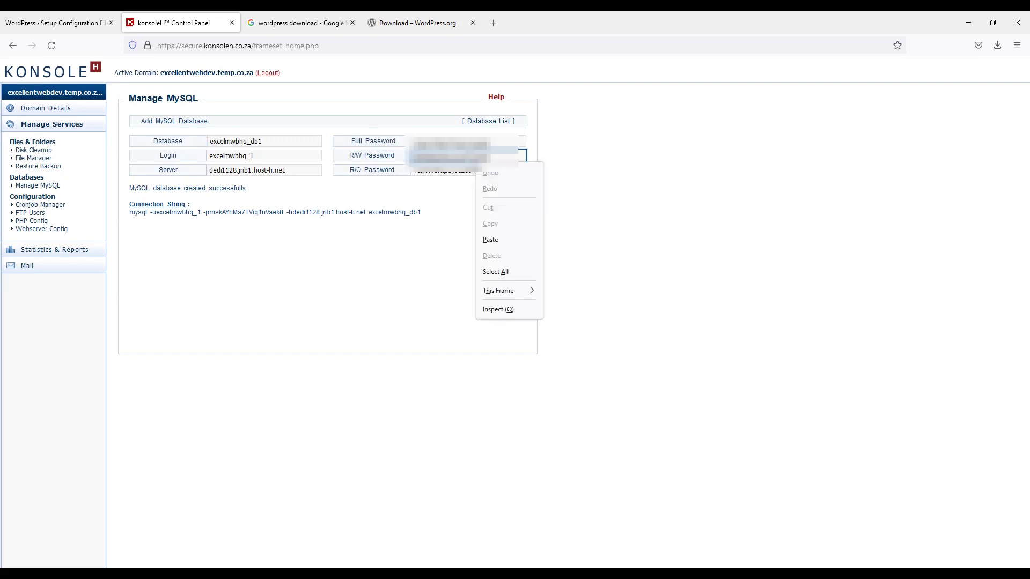
pyautogui.click(409, 181)
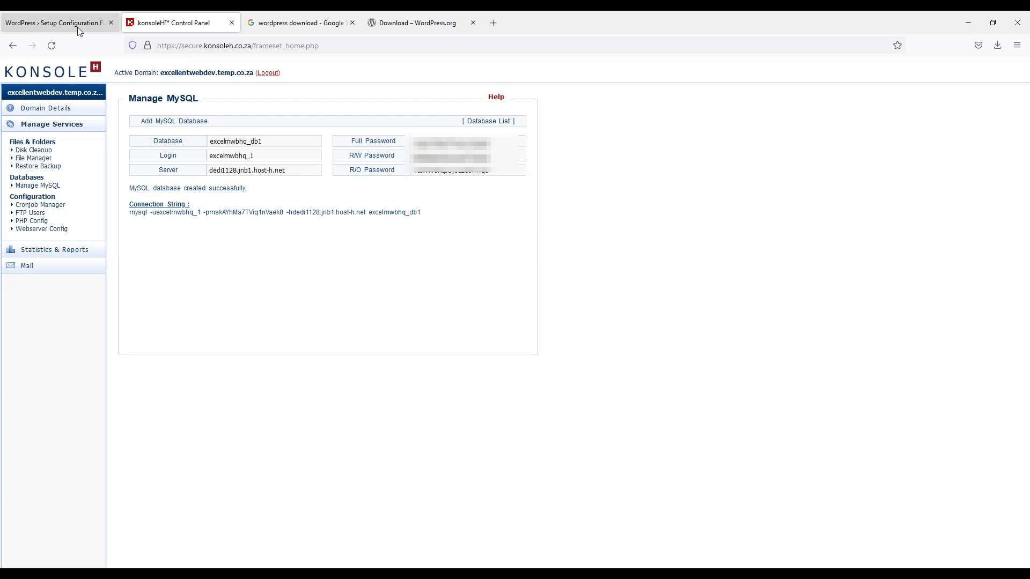
# Continue WordPress setup in English (United States) to reach the database form.
pyautogui.click(30, 16)
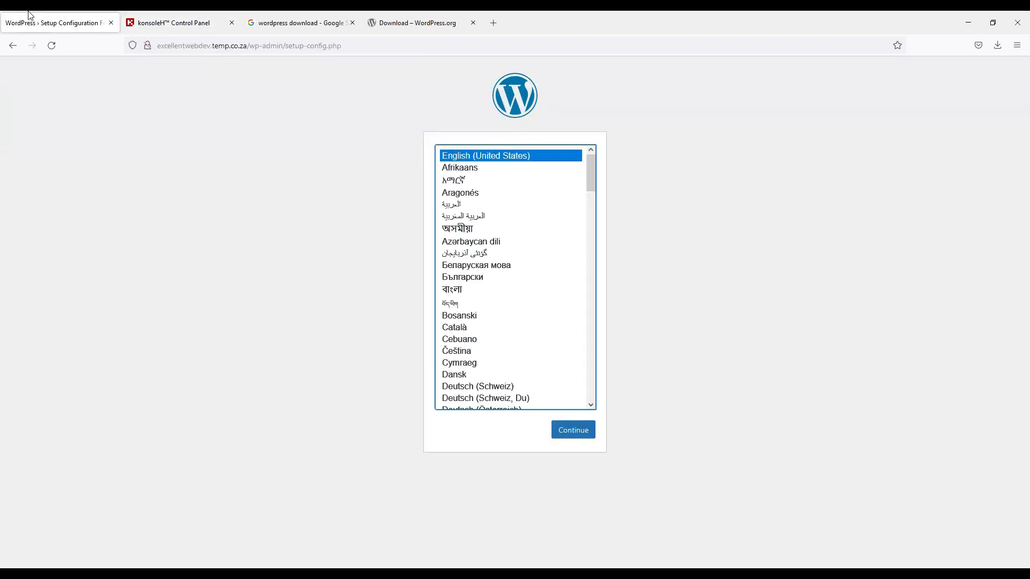
pyautogui.click(573, 431)
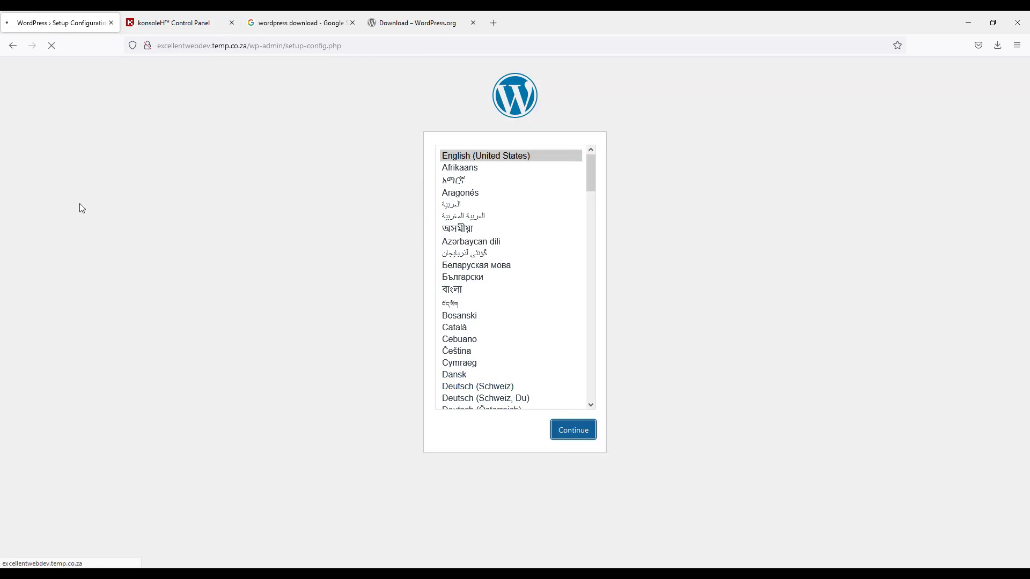
pyautogui.click(350, 342)
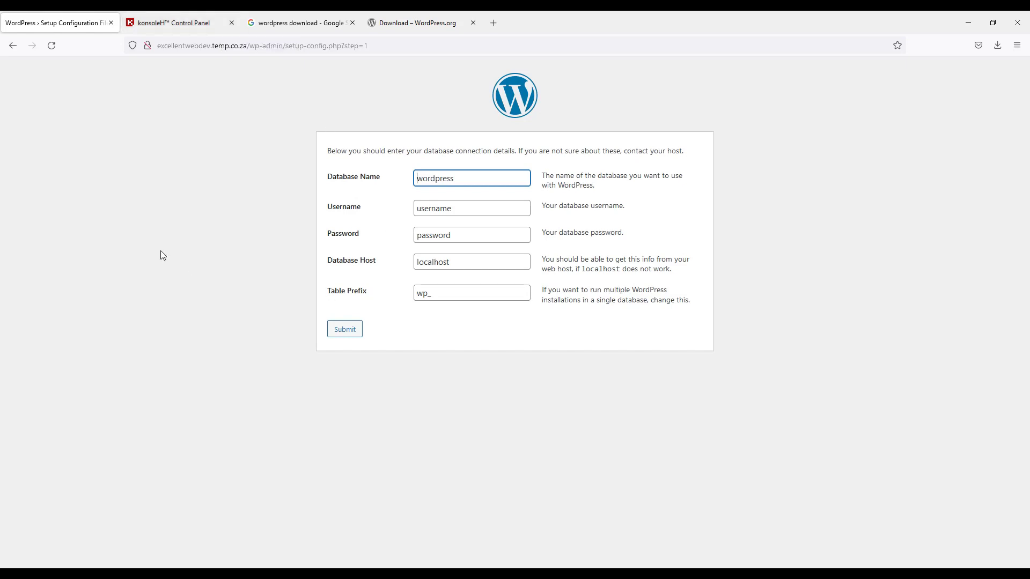
# Copy the database name excelmwbhq_db1 from konsoleH into WordPress's Database Name field.
pyautogui.click(185, 21)
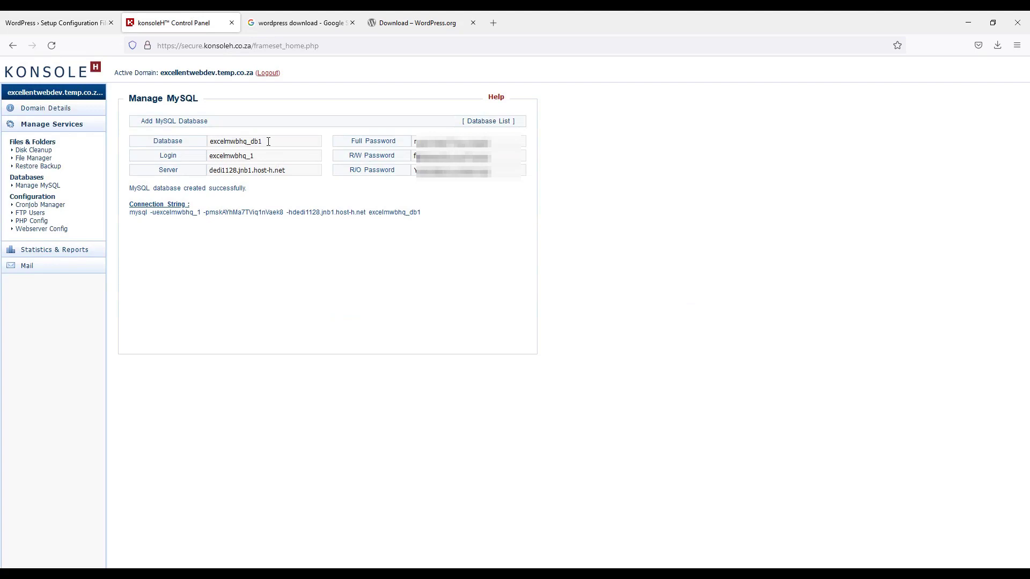
pyautogui.moveTo(267, 141); pyautogui.dragTo(213, 139)
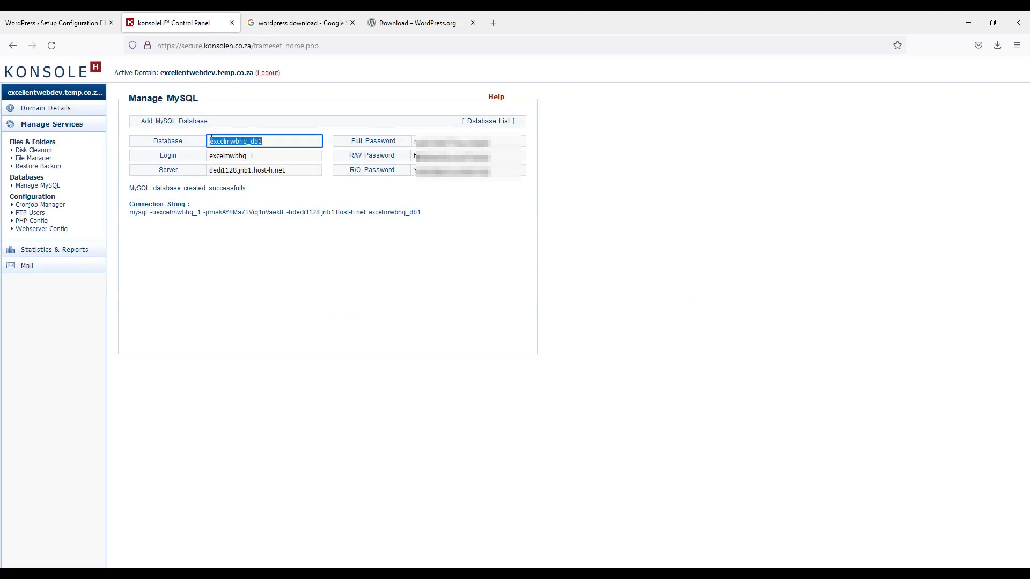
pyautogui.click(78, 20)
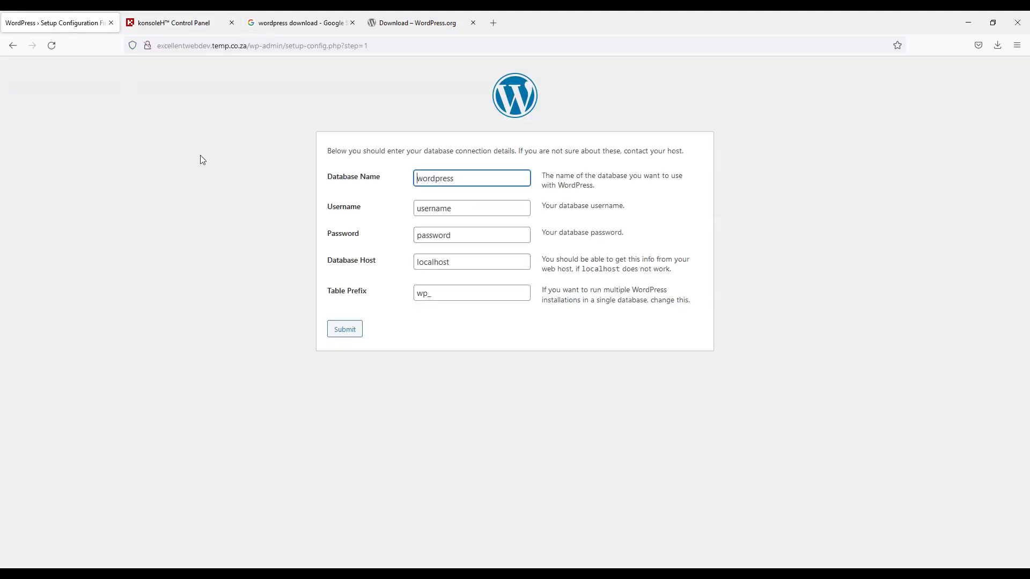
pyautogui.write('excelmwbhq_db1')
pyautogui.doubleClick(455, 180)
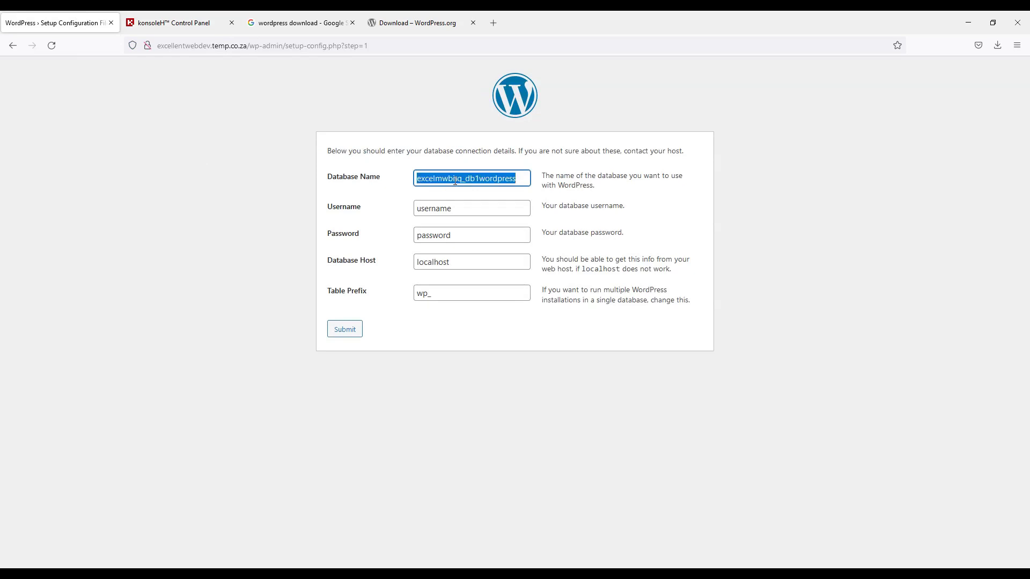
pyautogui.write('excelmwbhq_db1')
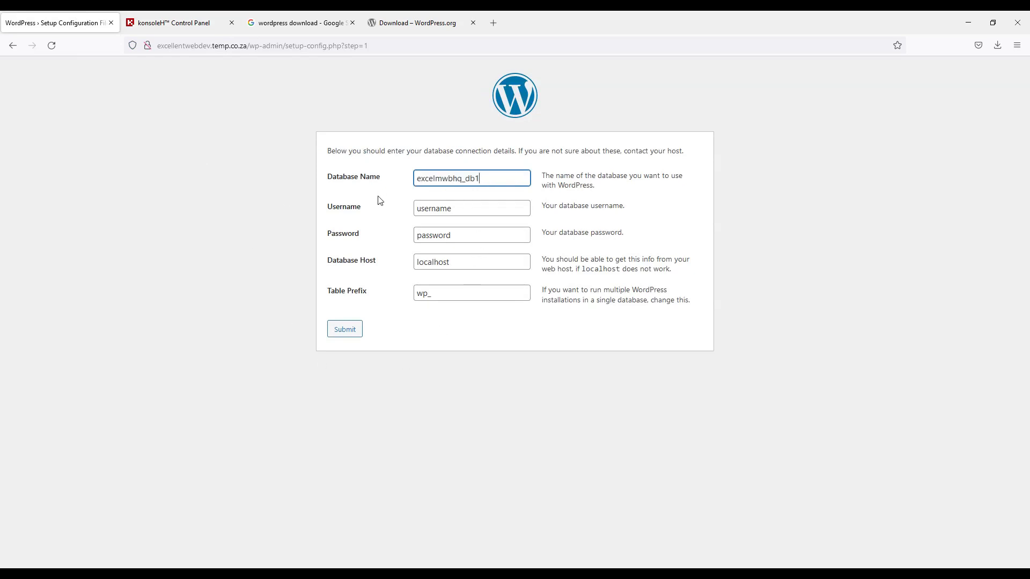
# Copy the database login from konsoleH into WordPress's Username field.
pyautogui.click(202, 15)
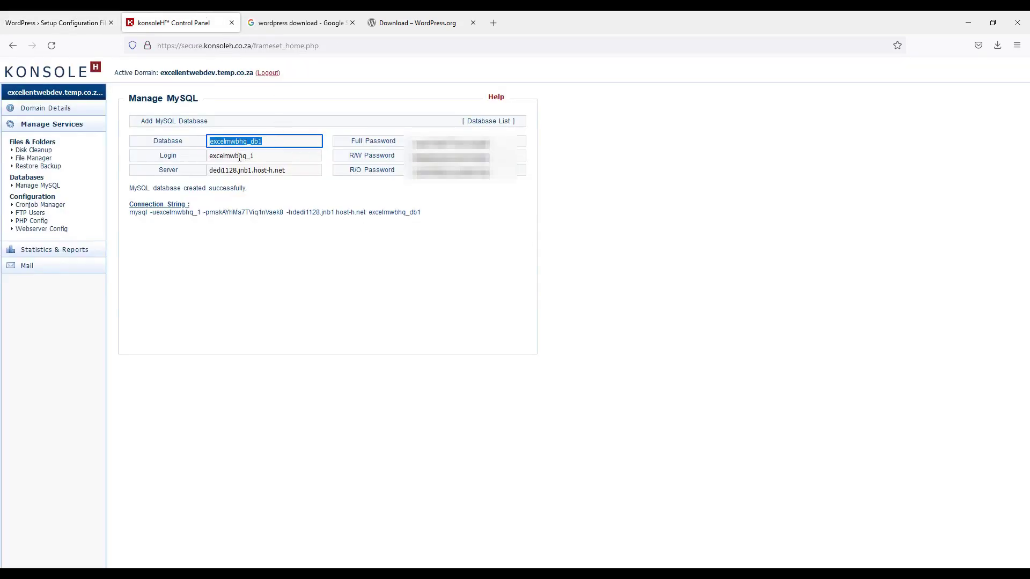
pyautogui.click(265, 156)
pyautogui.hotkey('ctrl', 'c')
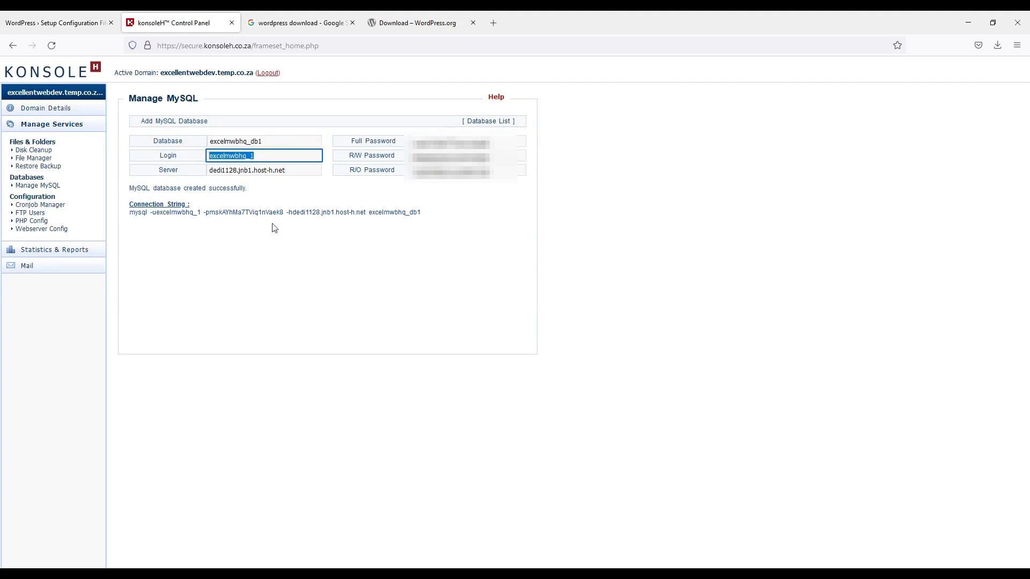
pyautogui.click(62, 19)
pyautogui.click(462, 210)
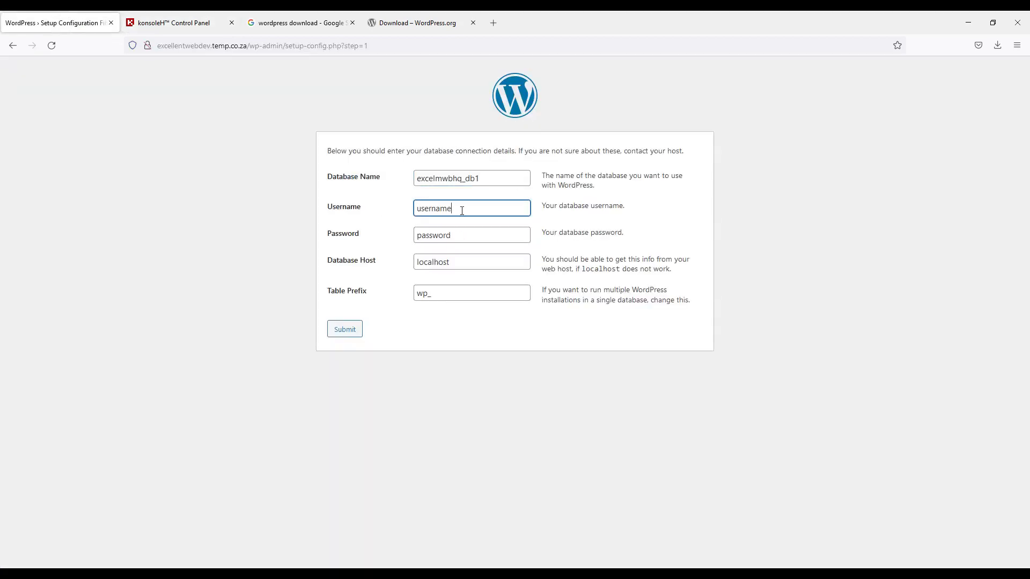
pyautogui.doubleClick(462, 210)
pyautogui.hotkey('ctrl', 'v')
pyautogui.click(206, 13)
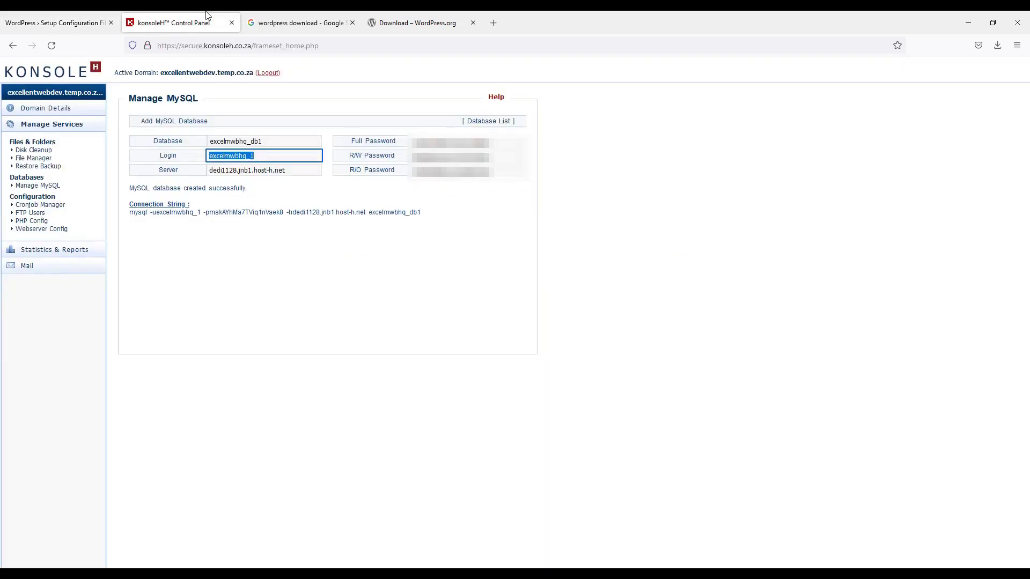
# Copy the full-access database password from konsoleH into WordPress's Password field.
pyautogui.doubleClick(455, 142)
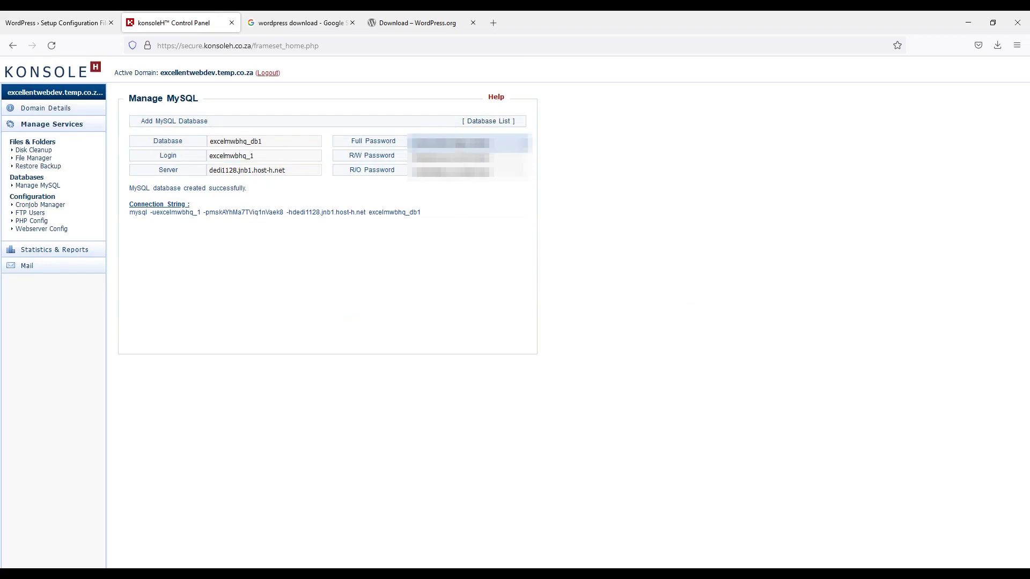
pyautogui.hotkey('ctrl', 'c')
pyautogui.click(51, 23)
pyautogui.tripleClick(455, 238)
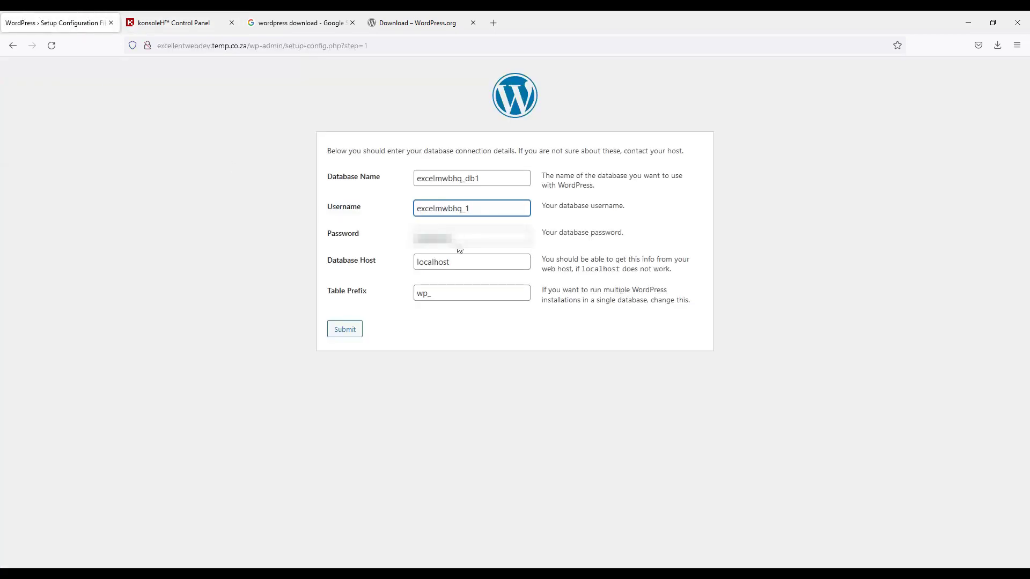
pyautogui.hotkey('ctrl', 'v')
pyautogui.hotkey('ctrl', 'v')
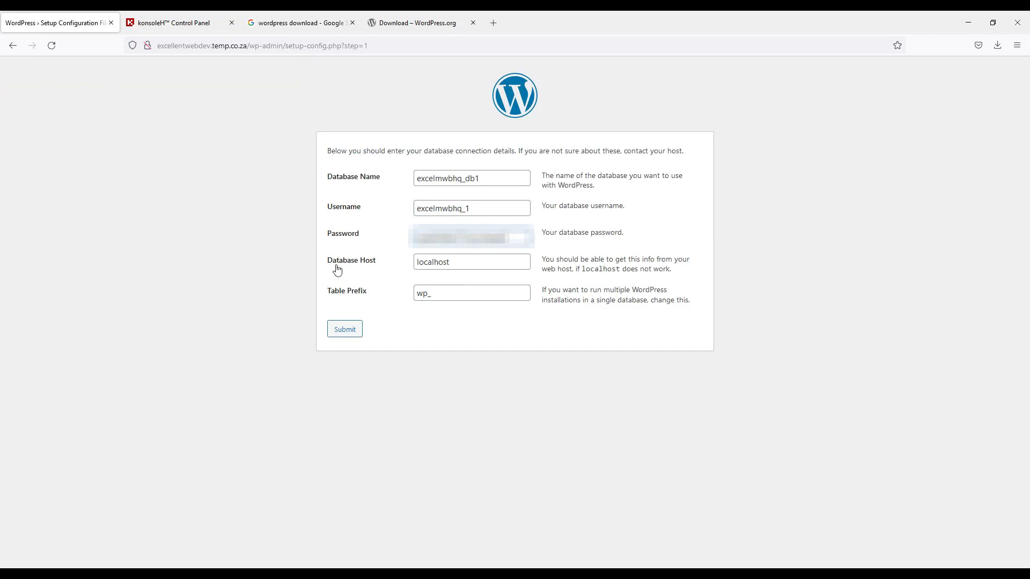
# Replace localhost with dedi1128.jnb1.host-h.net as Database Host, keep the wp_ prefix, and submit.
pyautogui.click(192, 13)
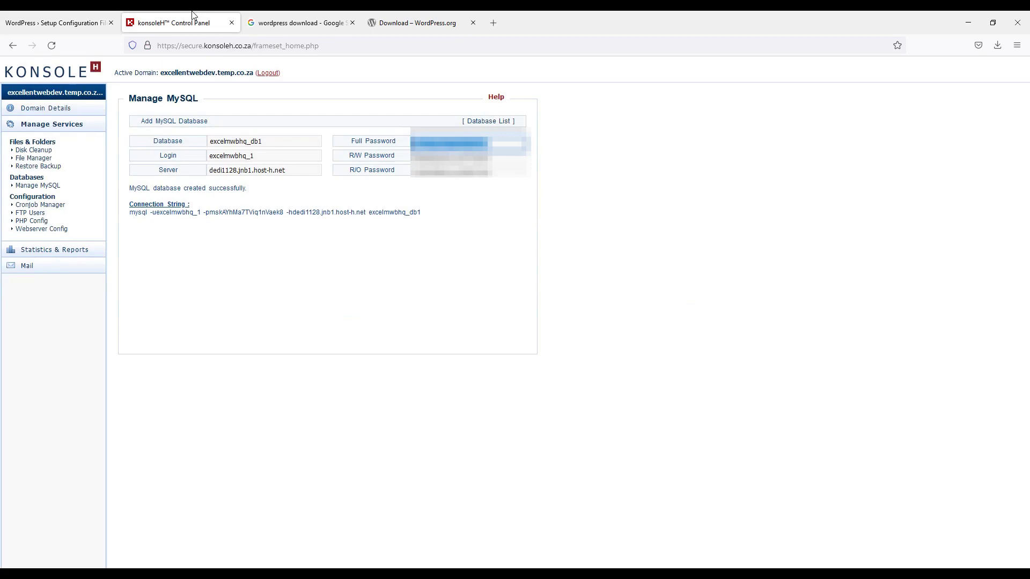
pyautogui.tripleClick(279, 170)
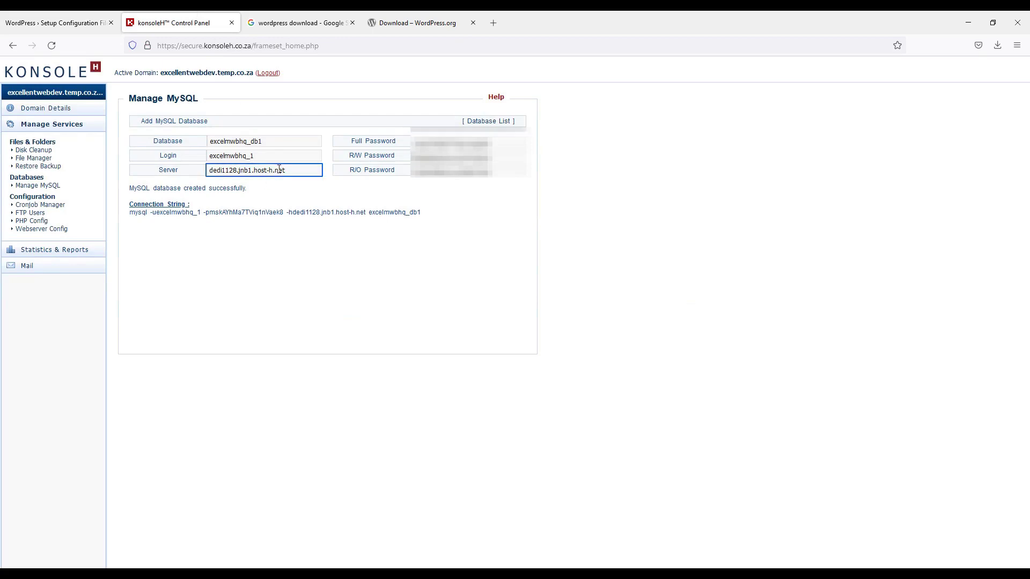
pyautogui.click(54, 22)
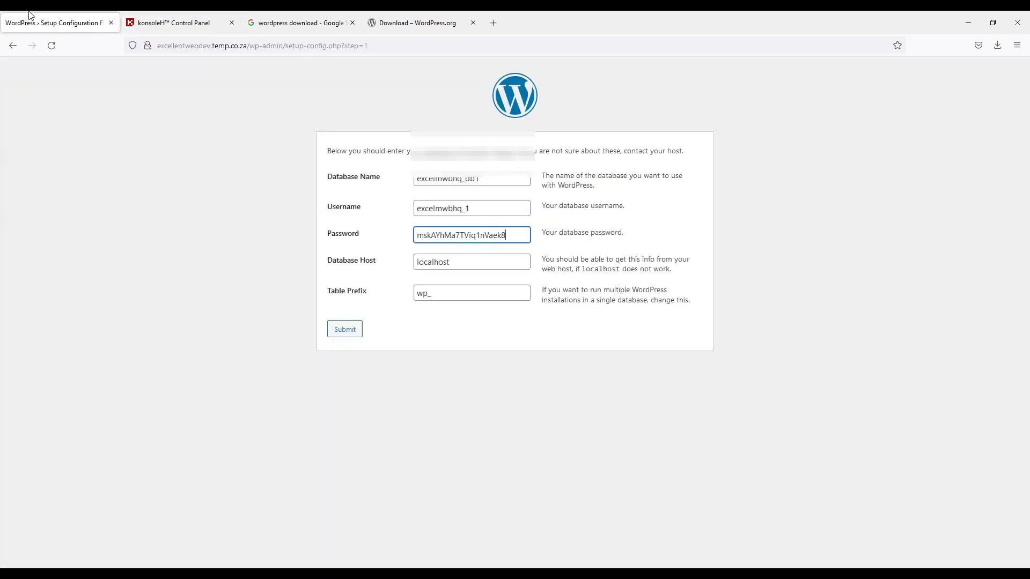
pyautogui.click(461, 261)
pyautogui.doubleClick(461, 261)
pyautogui.hotkey('ctrl', 'v')
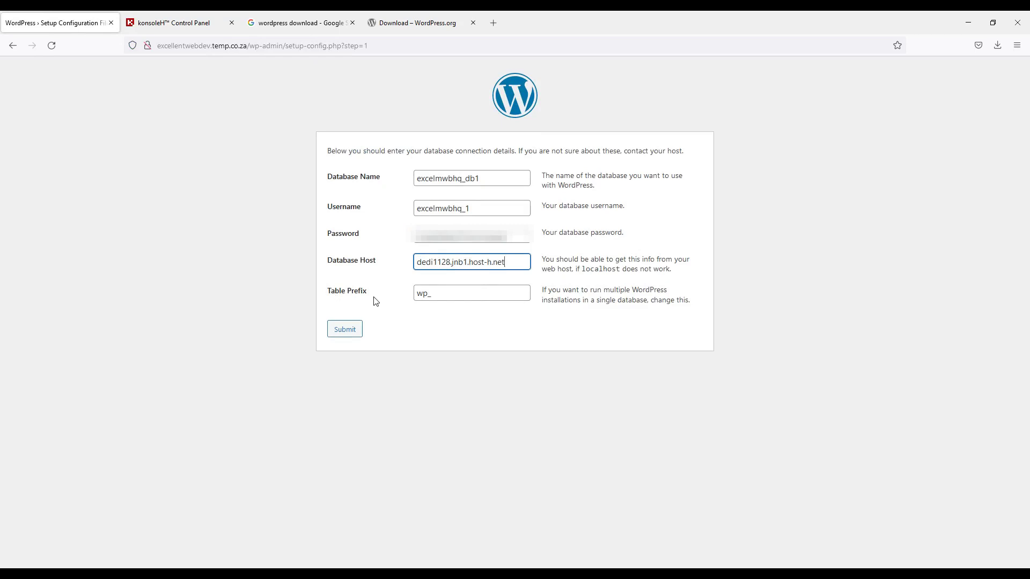
pyautogui.click(440, 295)
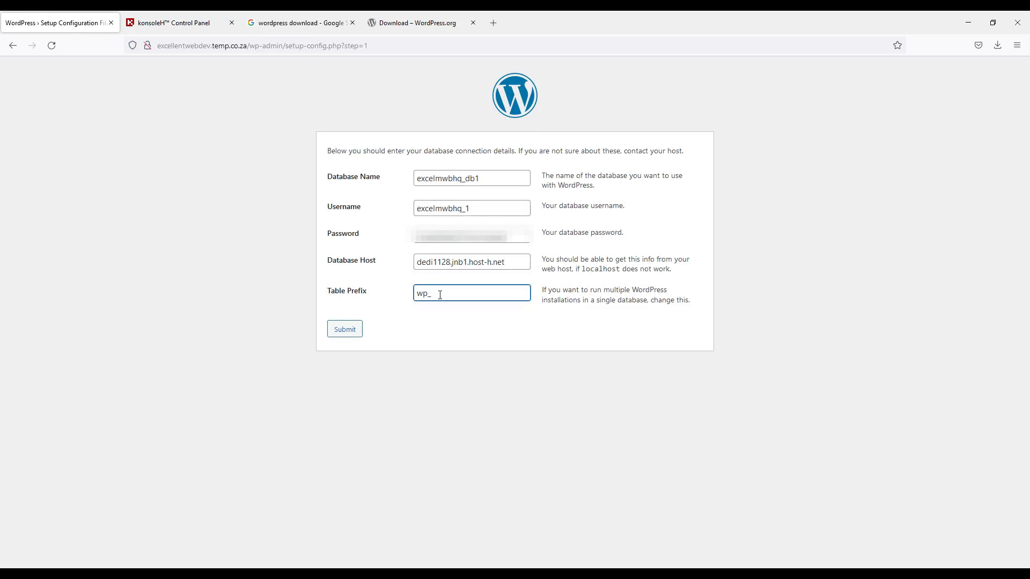
pyautogui.click(345, 329)
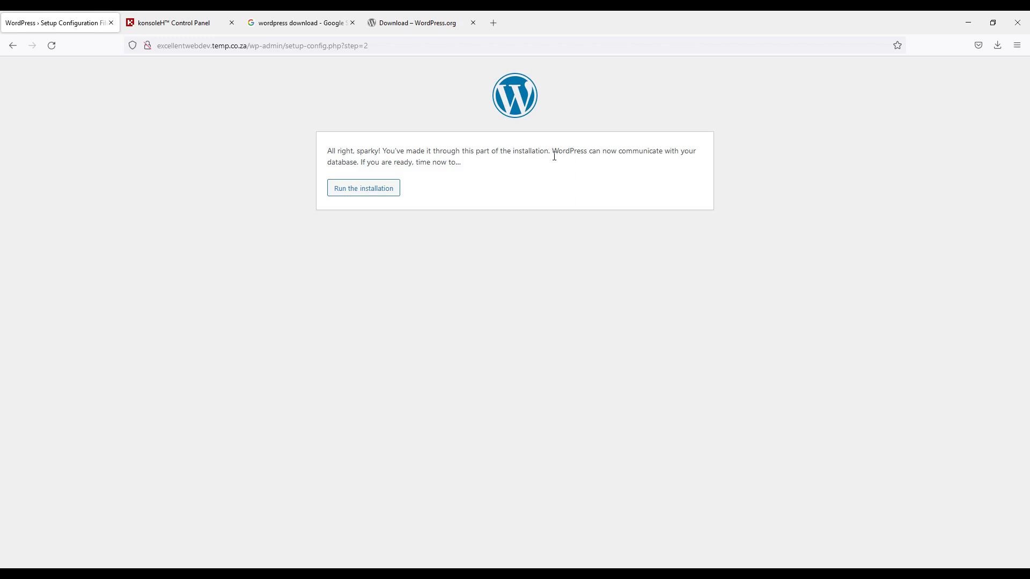
# Run the installation, title the site 'Excellent Web Dev' and enter the admin username.
pyautogui.click(367, 192)
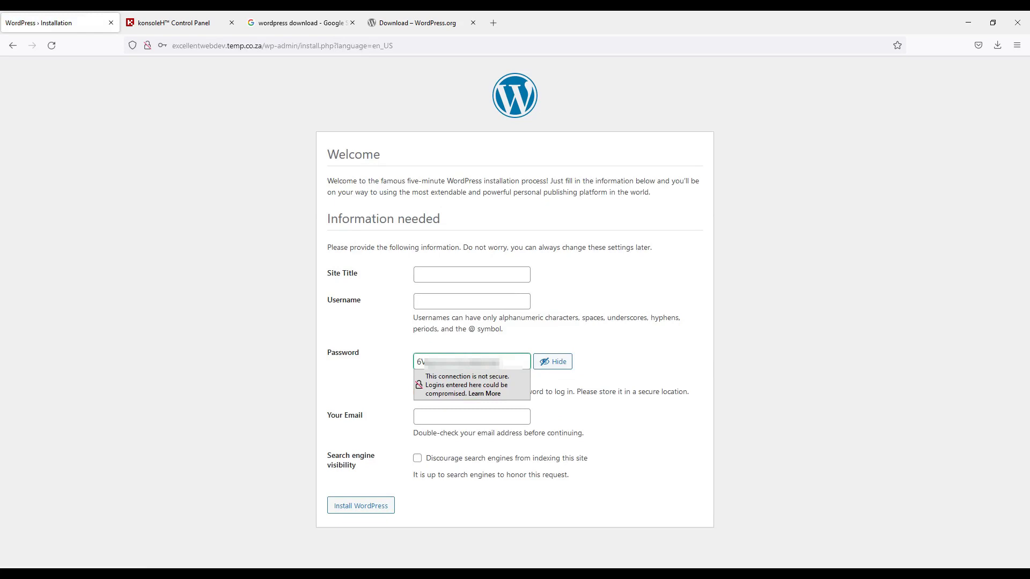
pyautogui.click(436, 276)
pyautogui.write('E')
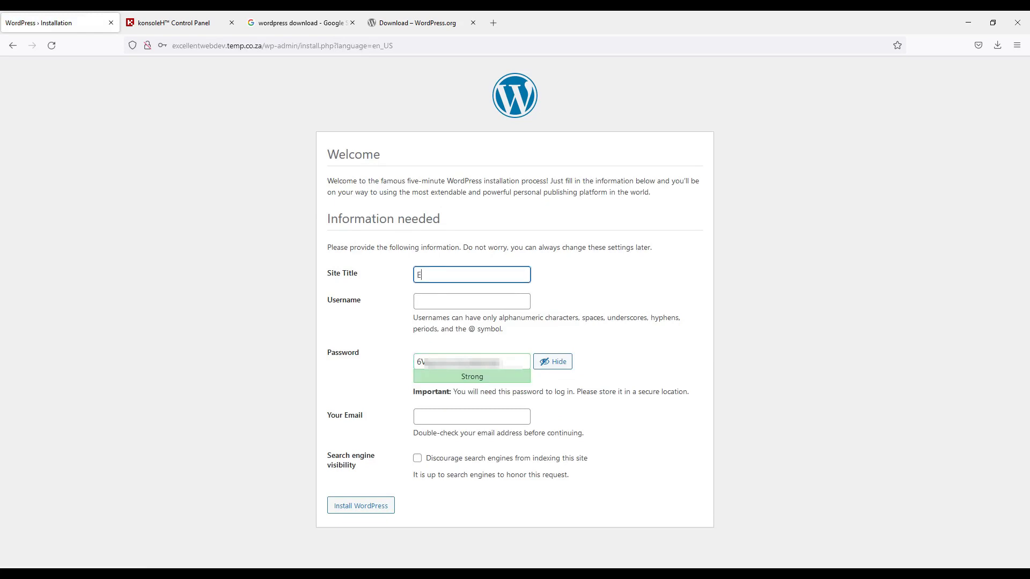
pyautogui.write('xcellent Web Dev')
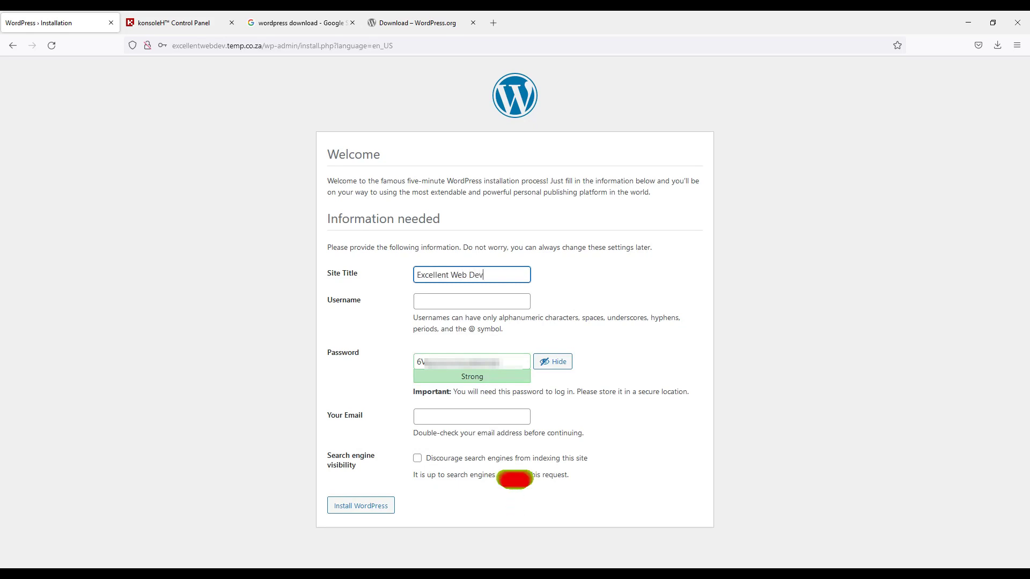
pyautogui.click(477, 302)
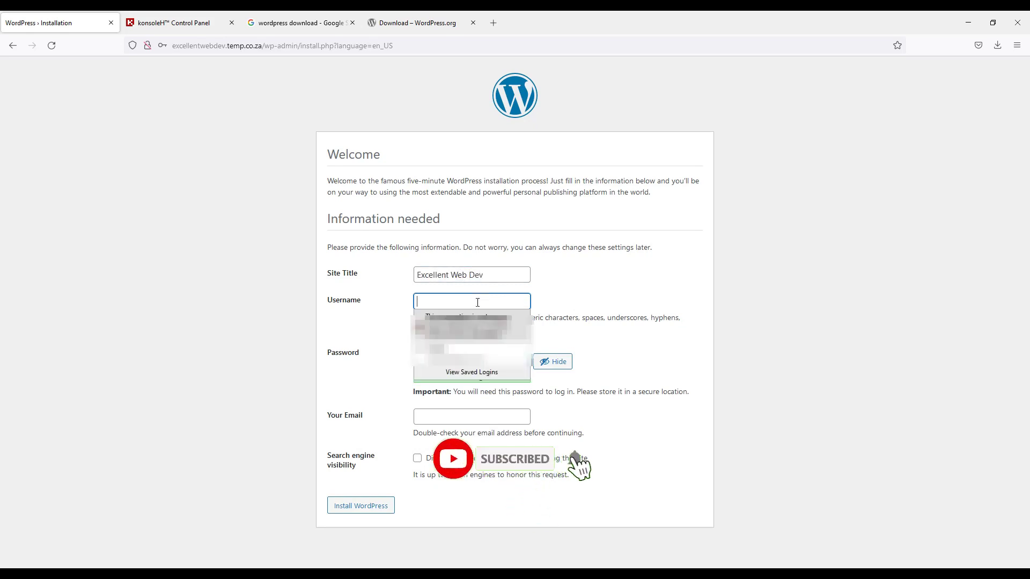
pyautogui.write('mahe')
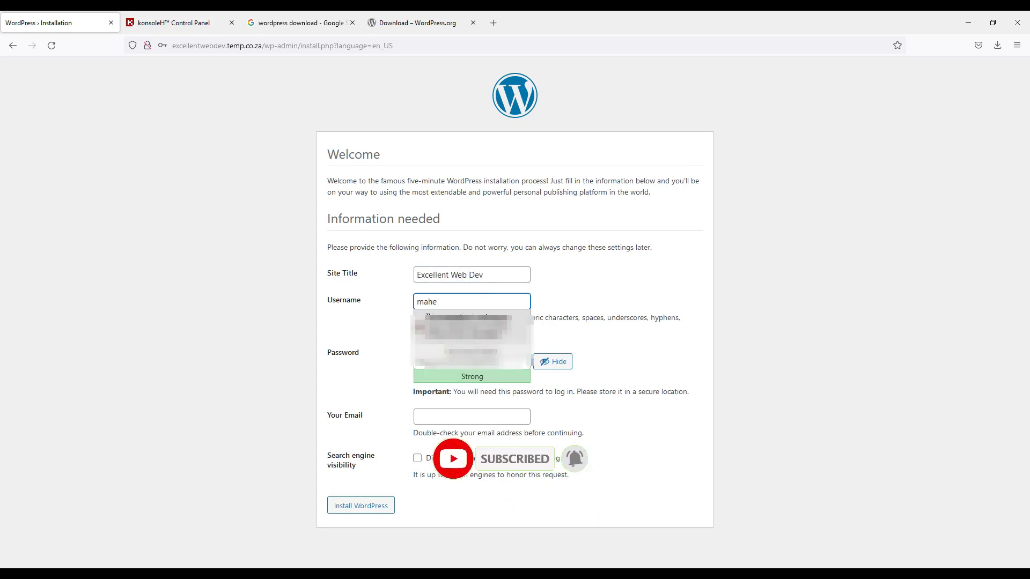
pyautogui.write('ndra')
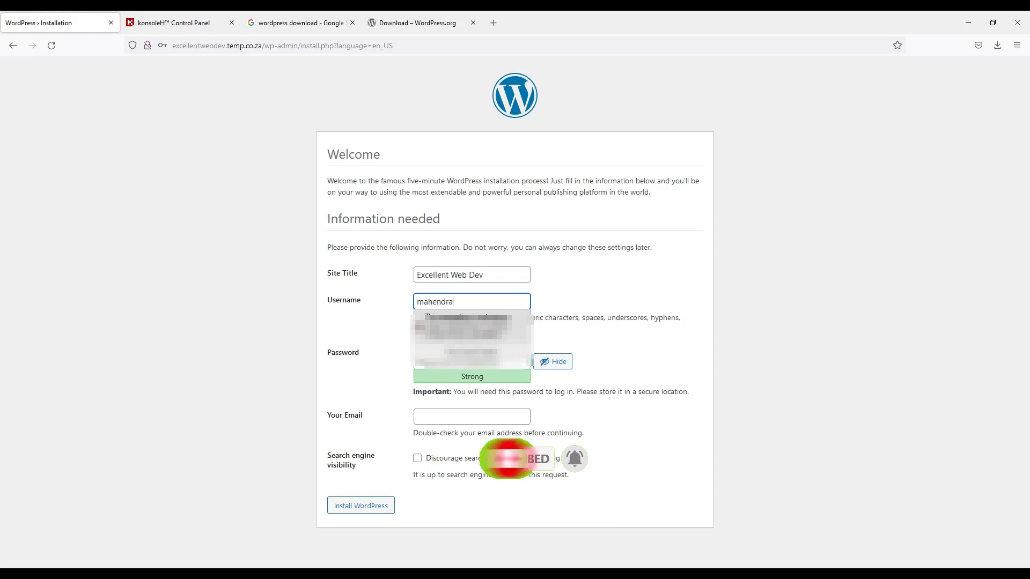
pyautogui.write('.parma')
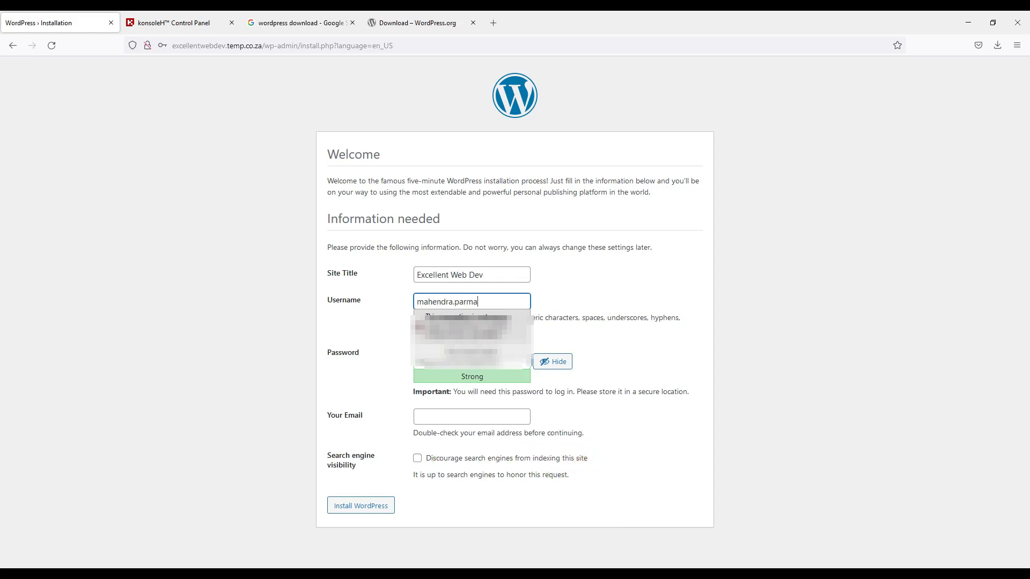
pyautogui.write('r1786')
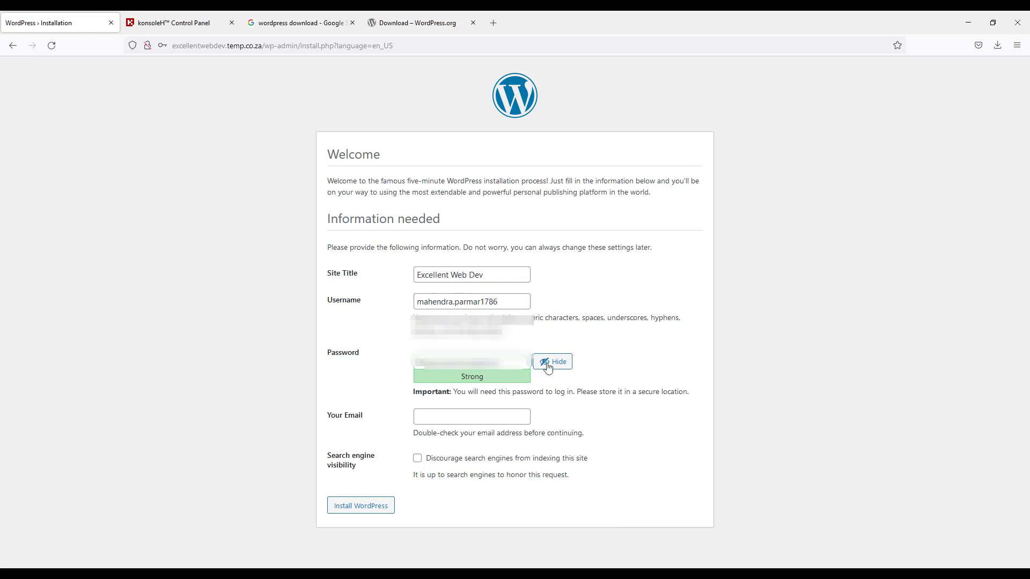
# Copy the generated admin password and paste it into a new Notepad document.
pyautogui.click(500, 362)
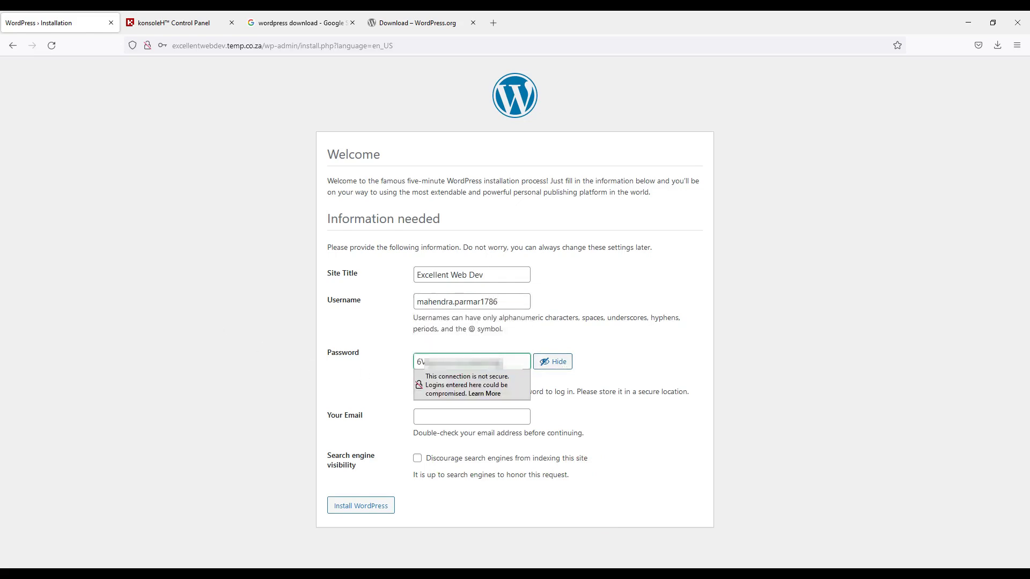
pyautogui.hotkey('ctrl', 'a')
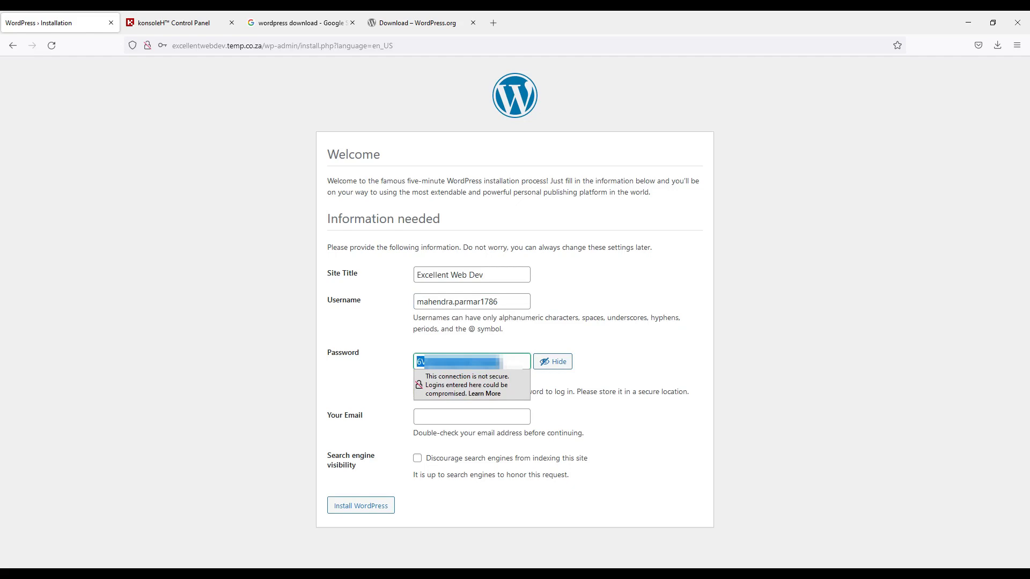
pyautogui.click(179, 430)
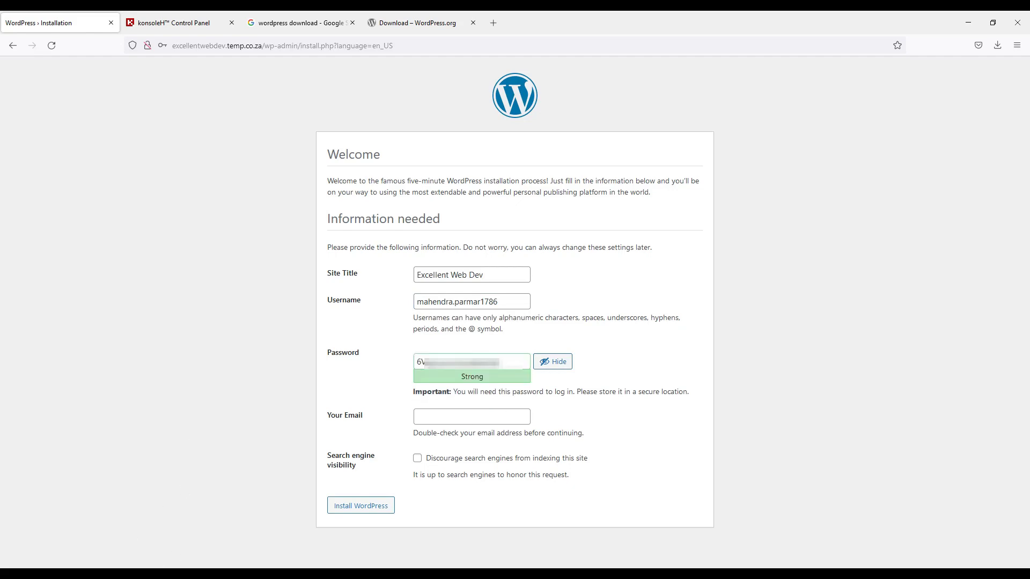
pyautogui.press('super')
pyautogui.write('note')
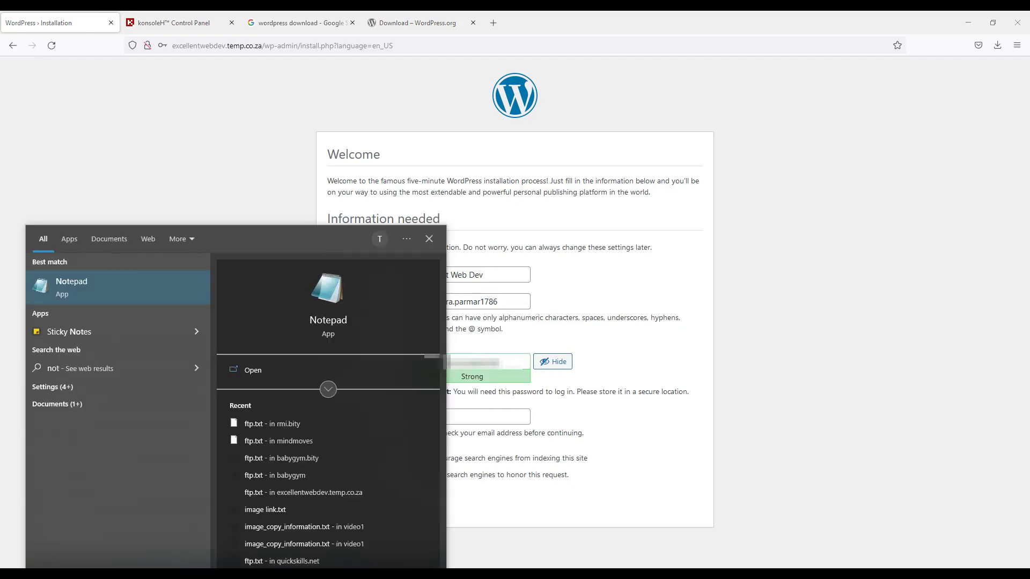
pyautogui.click(103, 294)
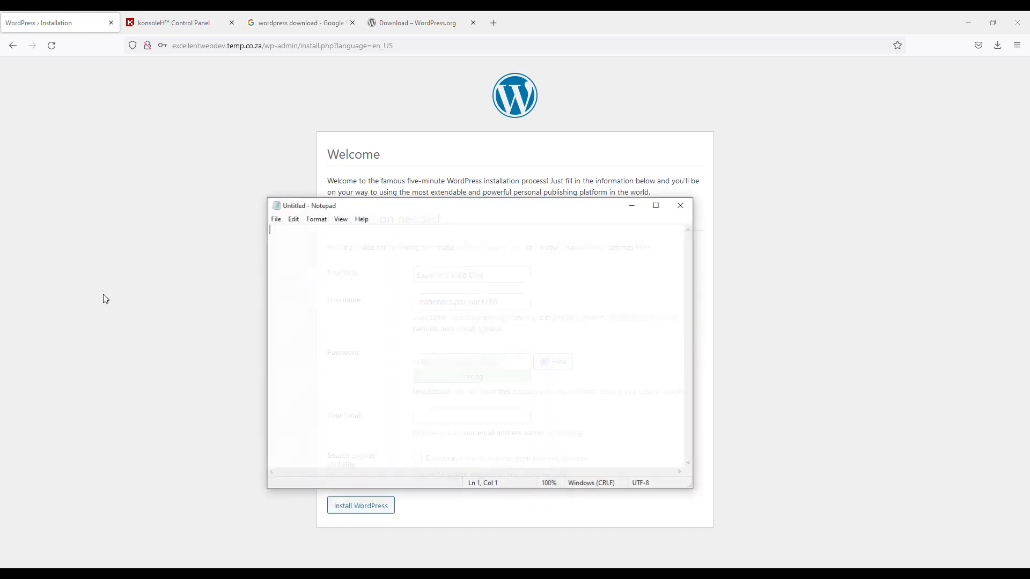
pyautogui.hotkey('ctrl', 'v')
pyautogui.click(216, 356)
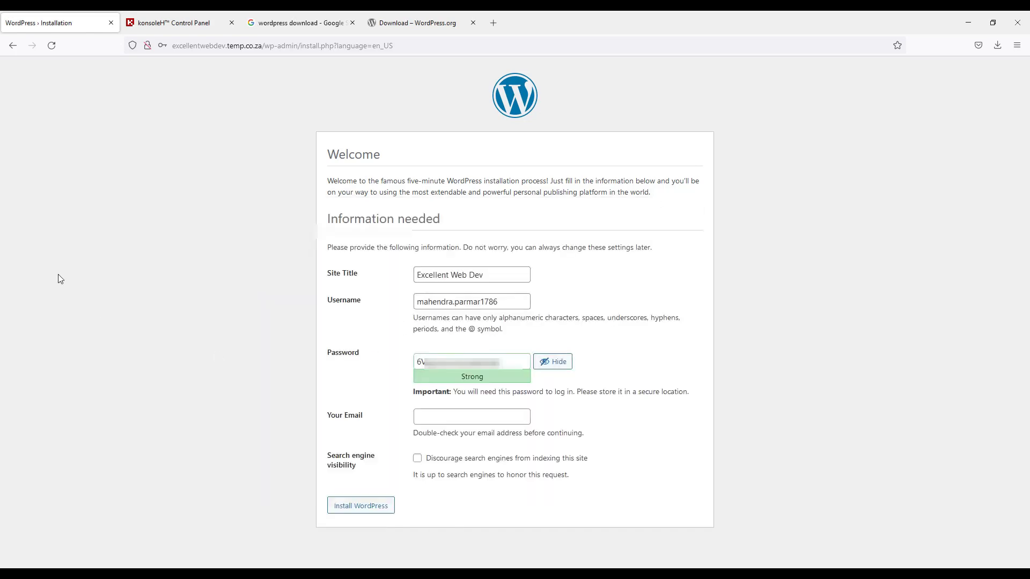
# Fill in the admin e-mail from the autocomplete suggestion and install WordPress.
pyautogui.click(465, 422)
pyautogui.write('mahe')
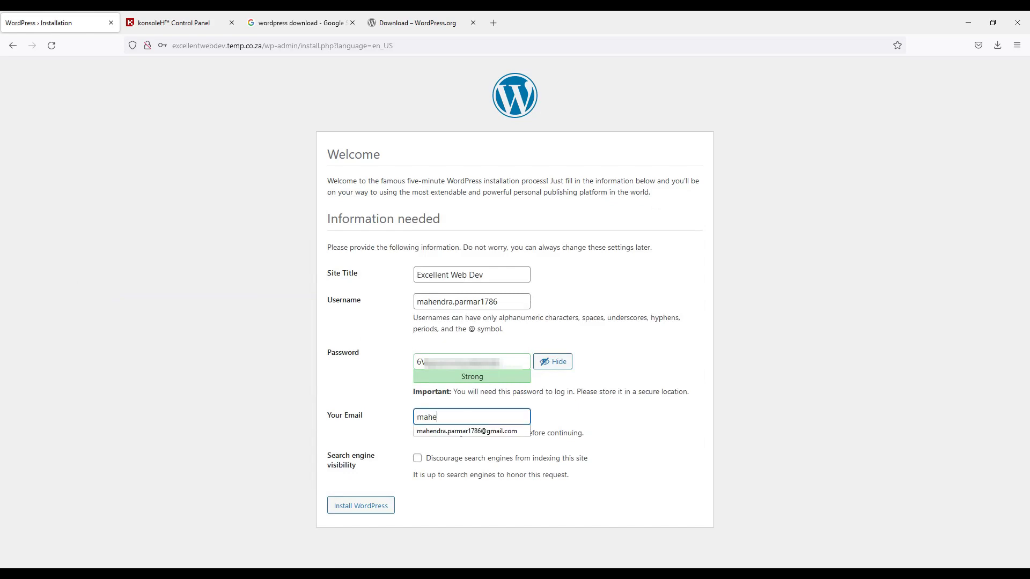
pyautogui.click(461, 431)
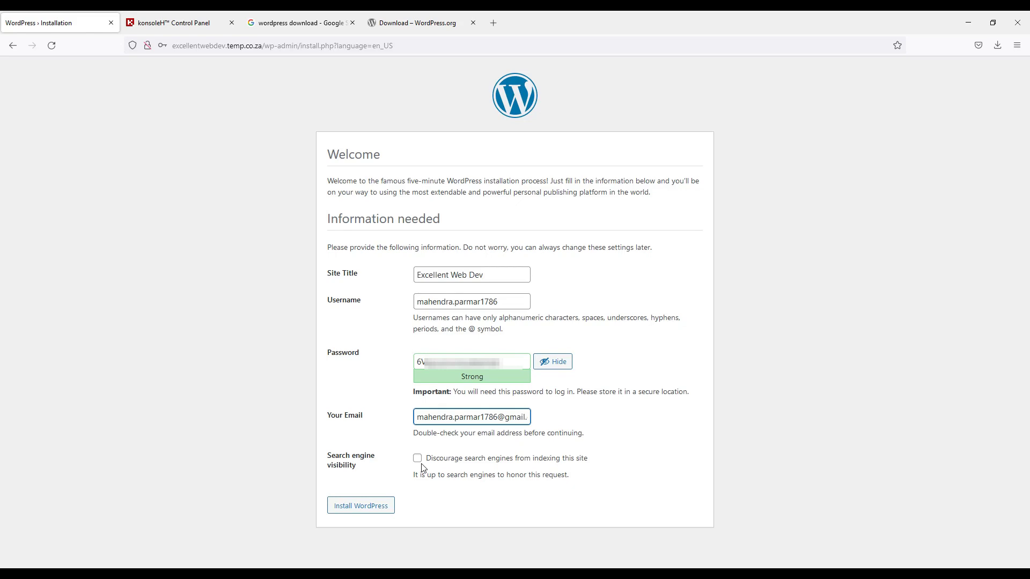
pyautogui.click(367, 510)
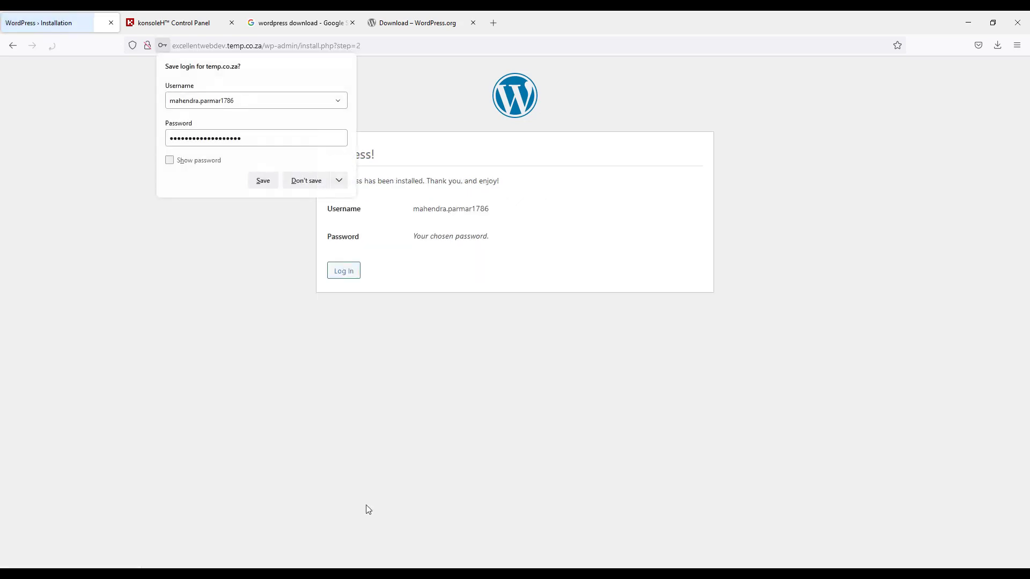
# Decline saving the login and review the installation success message.
pyautogui.click(306, 182)
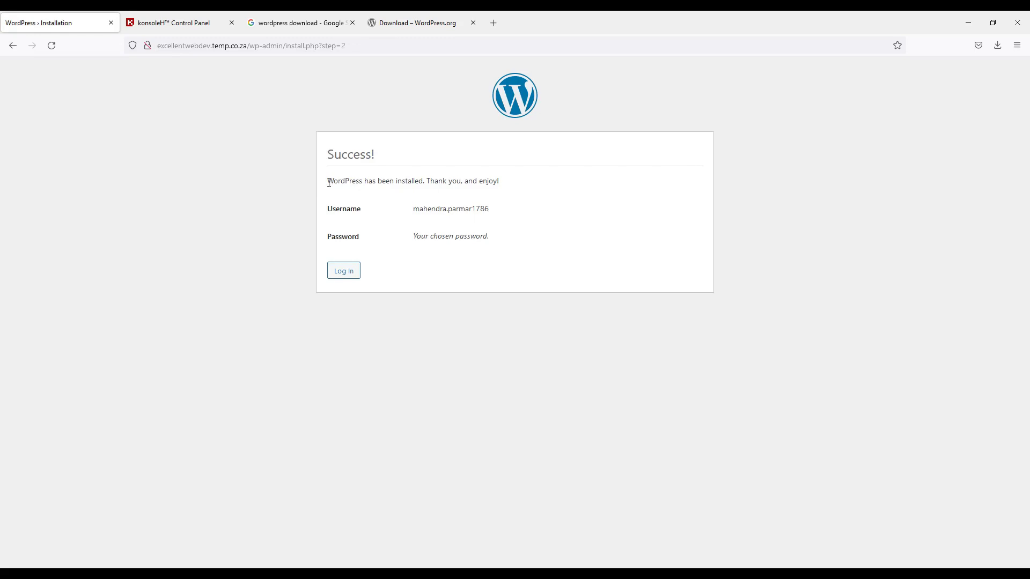
pyautogui.moveTo(327, 180); pyautogui.dragTo(515, 181)
pyautogui.click(432, 413)
# Load the site's domain in a new tab and scroll through the Excellent Web Dev front page.
pyautogui.moveTo(248, 47); pyautogui.dragTo(139, 50)
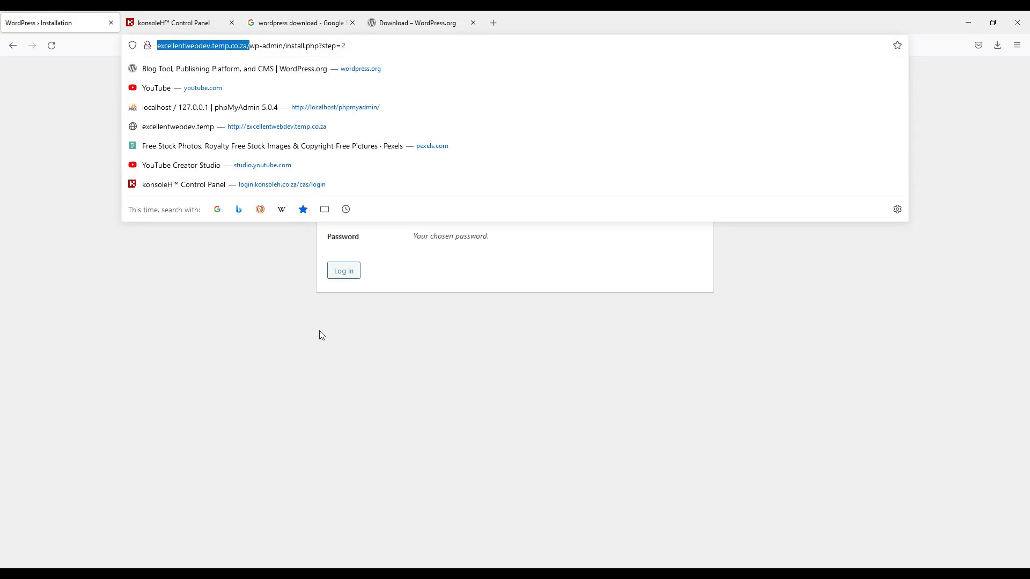
pyautogui.hotkey('ctrl', 'c')
pyautogui.hotkey('ctrl', 't')
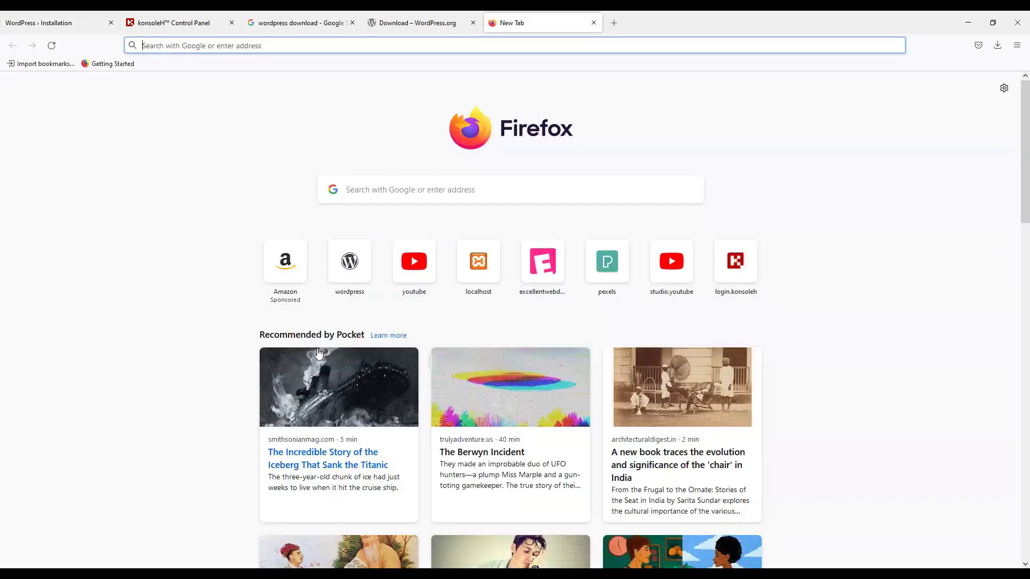
pyautogui.hotkey('ctrl', 'v')
pyautogui.press('Return')
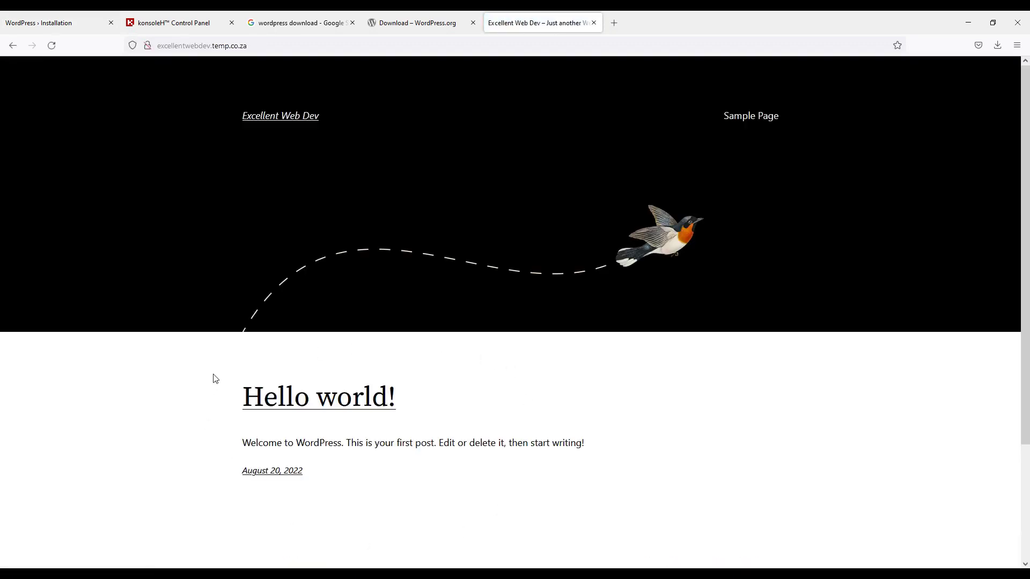
pyautogui.scroll(-3, 216, 377)
pyautogui.scroll(3, 216, 378)
pyautogui.scroll(-3, 215, 377)
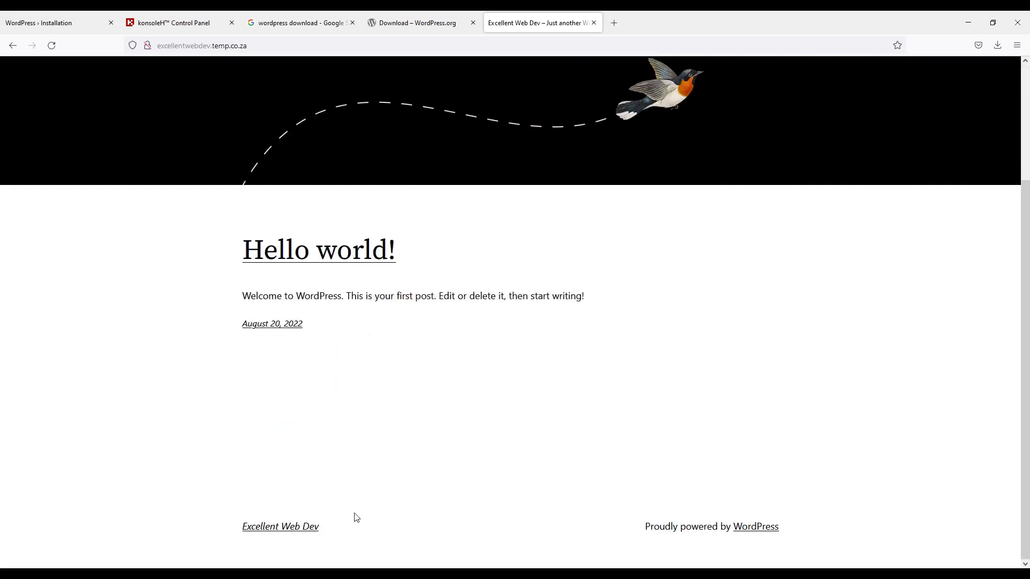
# Return to the Success page, go to the login form, and enter the admin username.
pyautogui.click(63, 18)
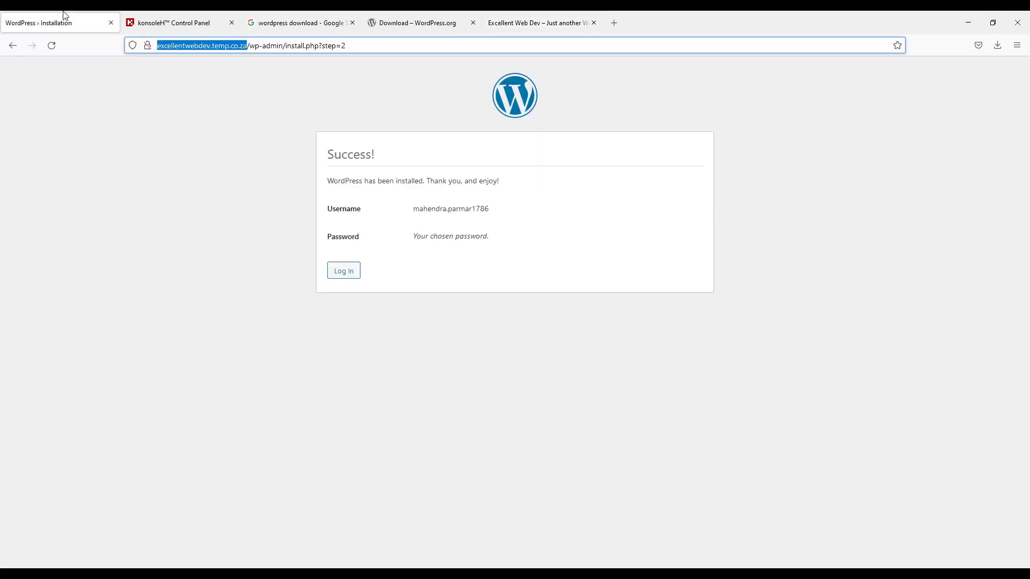
pyautogui.click(344, 272)
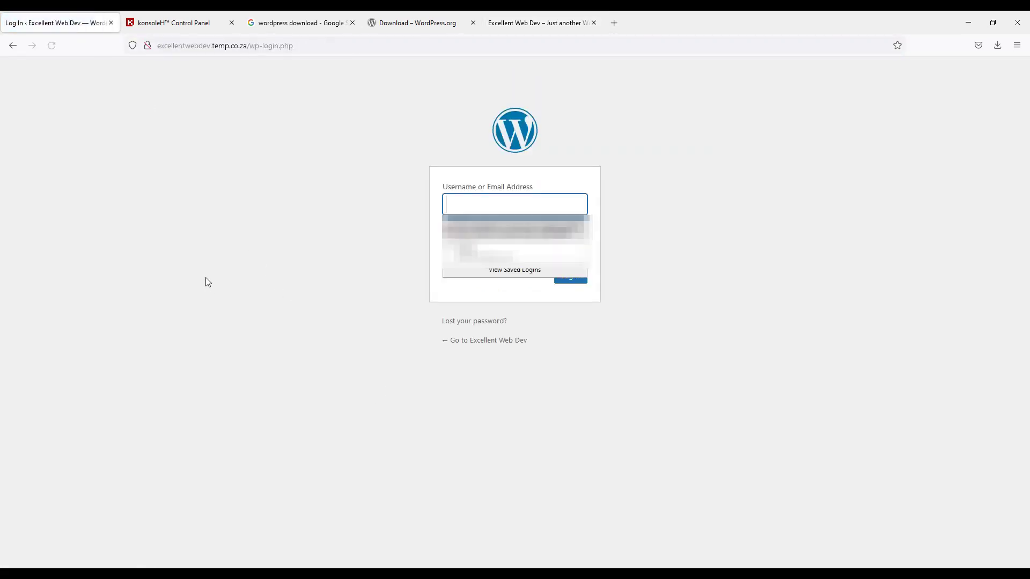
pyautogui.write('mah')
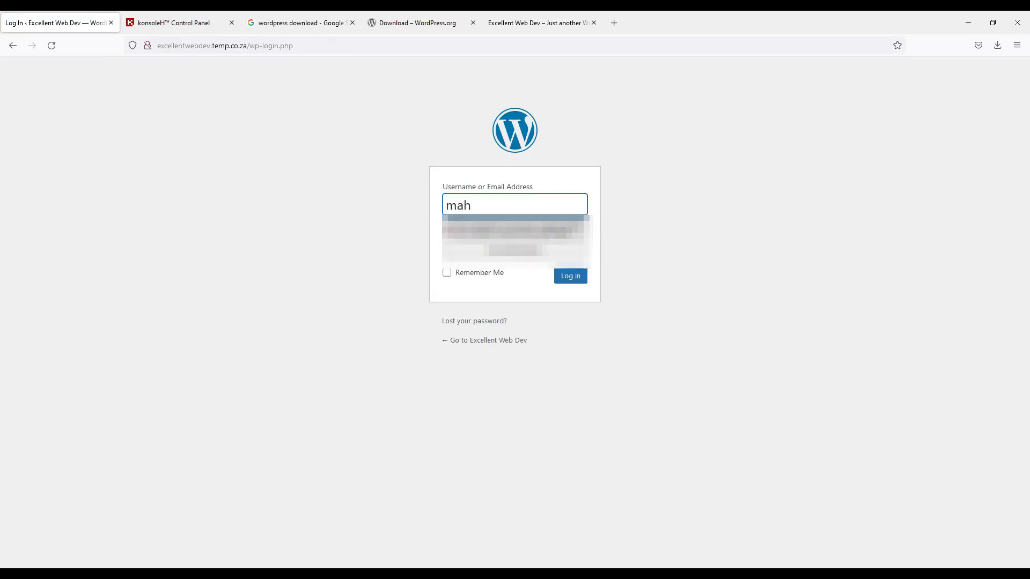
pyautogui.write('endra.parmar1786')
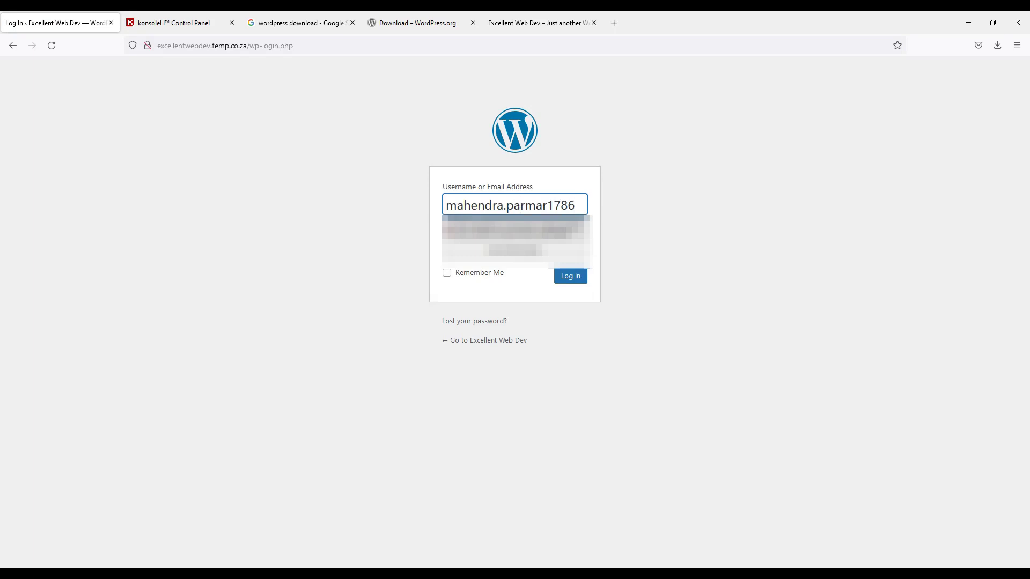
# Paste the password saved in Notepad, log in, and decline saving the login.
pyautogui.hotkey('alt', 'Tab')
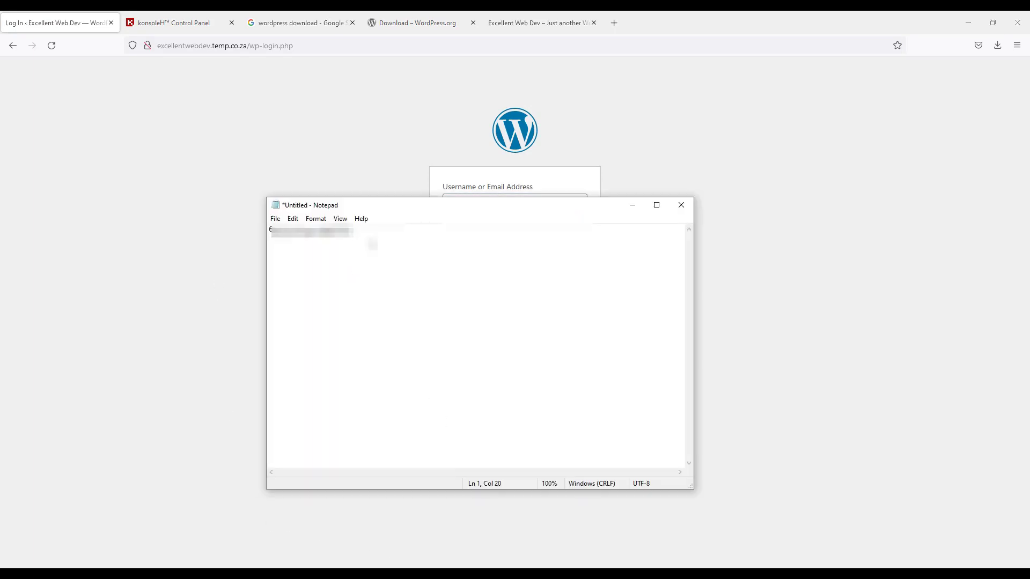
pyautogui.moveTo(368, 231); pyautogui.dragTo(253, 234)
pyautogui.hotkey('ctrl', 'c')
pyautogui.hotkey('alt', 'Tab')
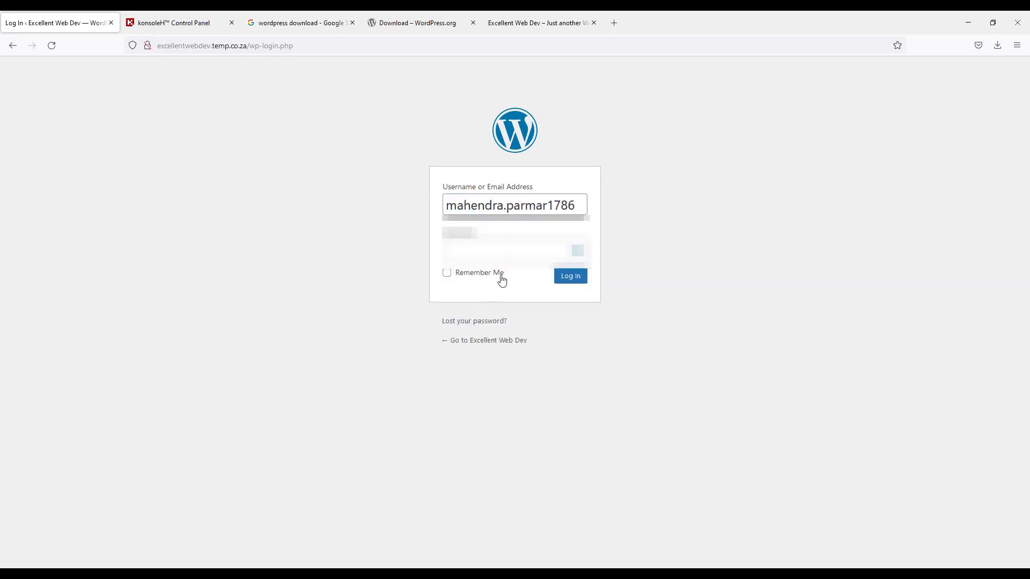
pyautogui.click(504, 251)
pyautogui.hotkey('ctrl', 'v')
pyautogui.click(603, 303)
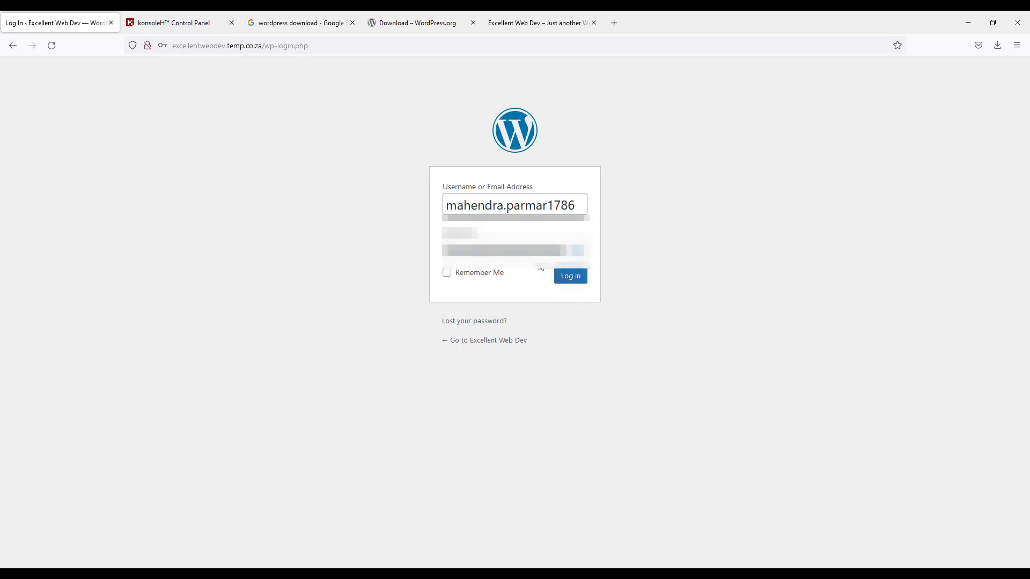
pyautogui.click(572, 277)
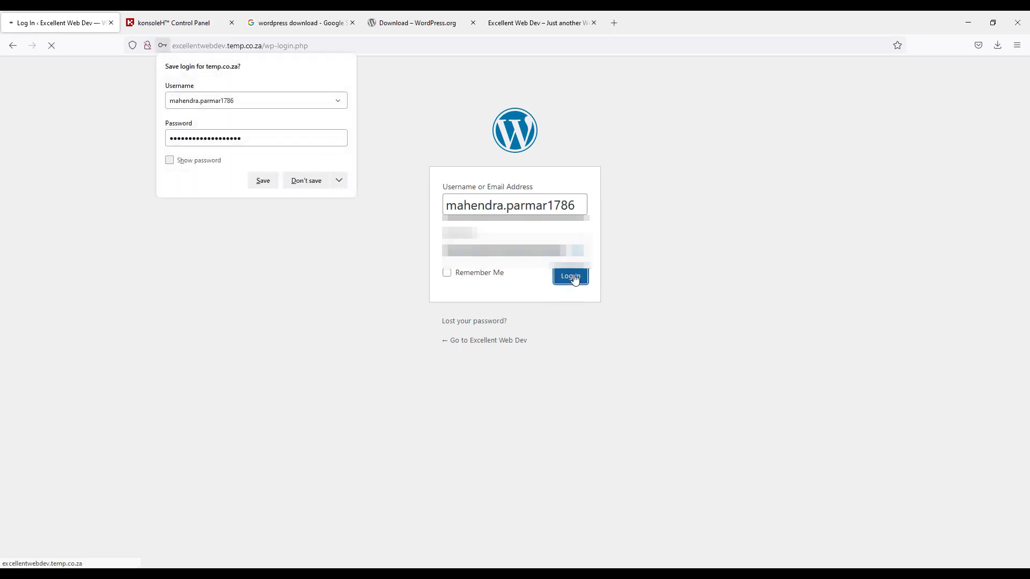
pyautogui.click(307, 182)
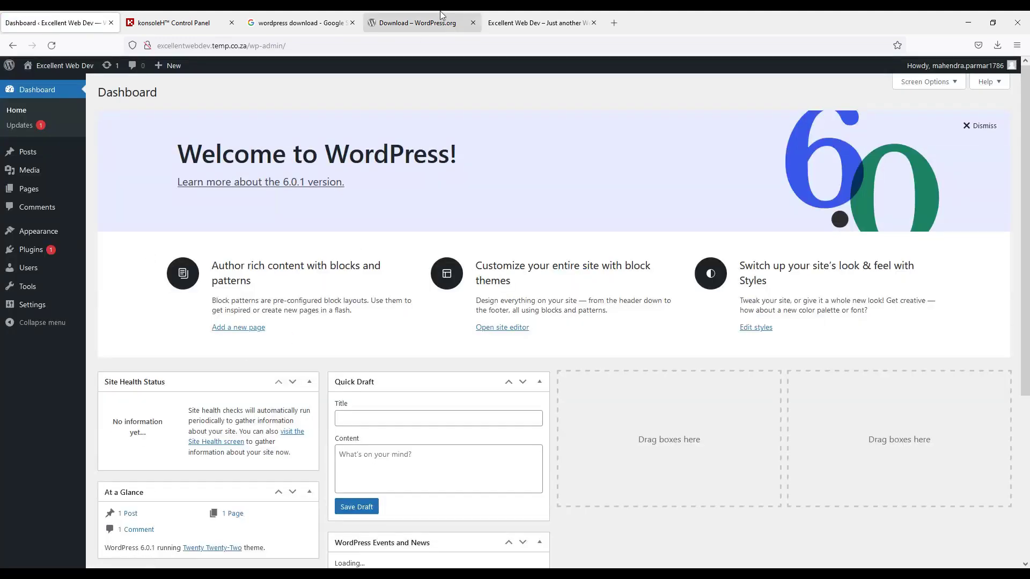
pyautogui.click(529, 21)
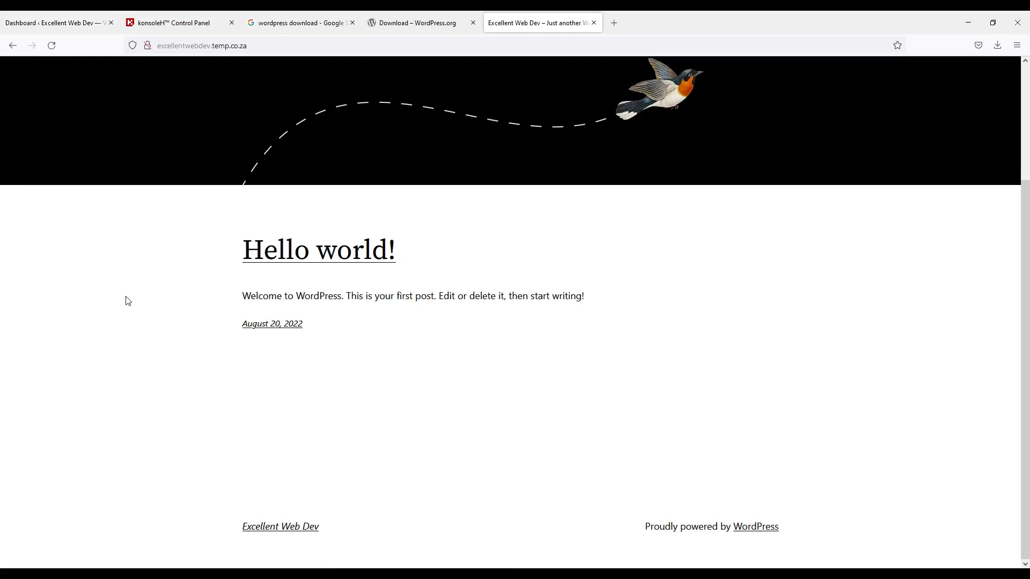
pyautogui.scroll(3, 129, 308)
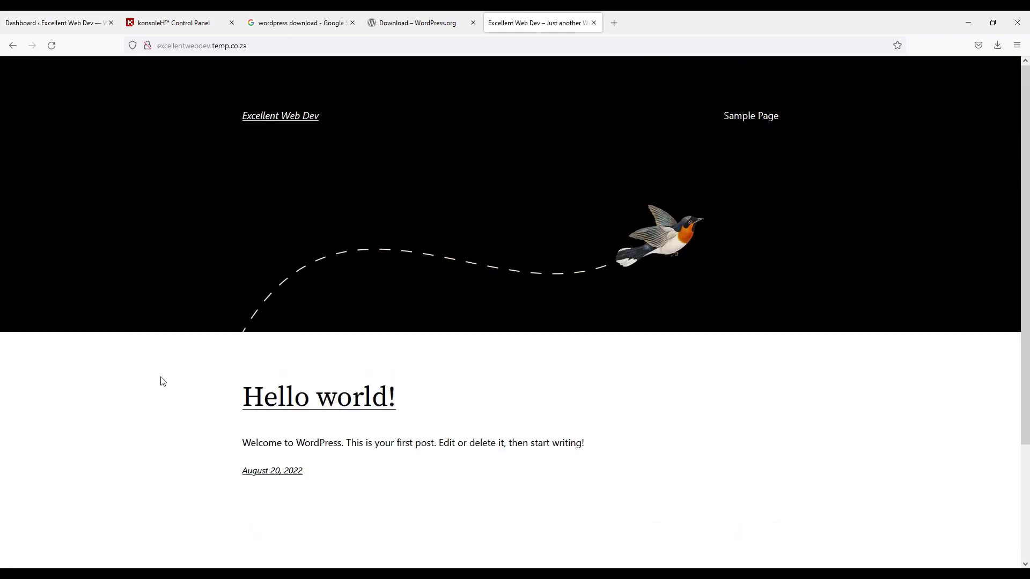
pyautogui.click(74, 33)
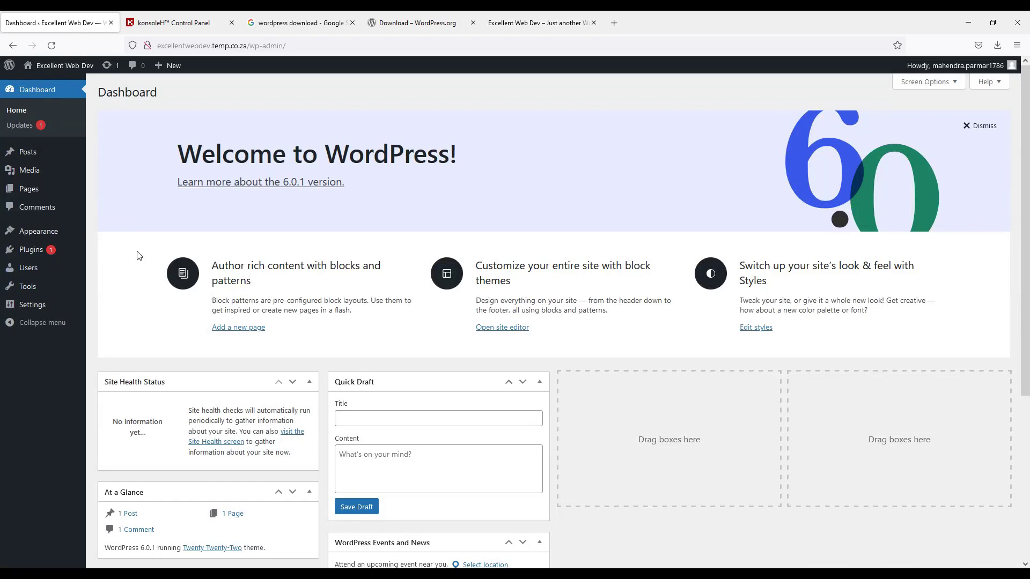
pyautogui.scroll(-3, 139, 255)
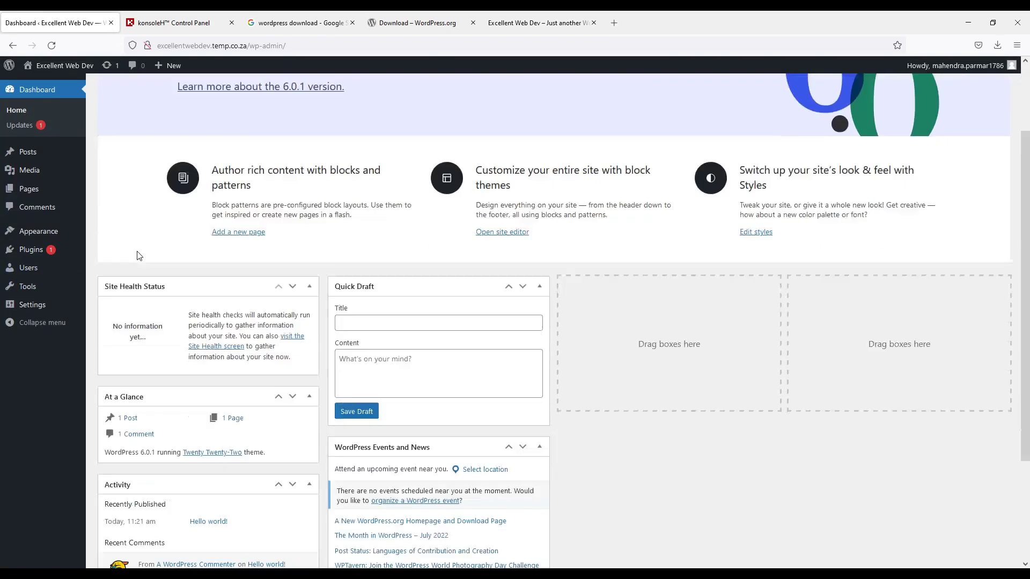
pyautogui.scroll(3, 138, 255)
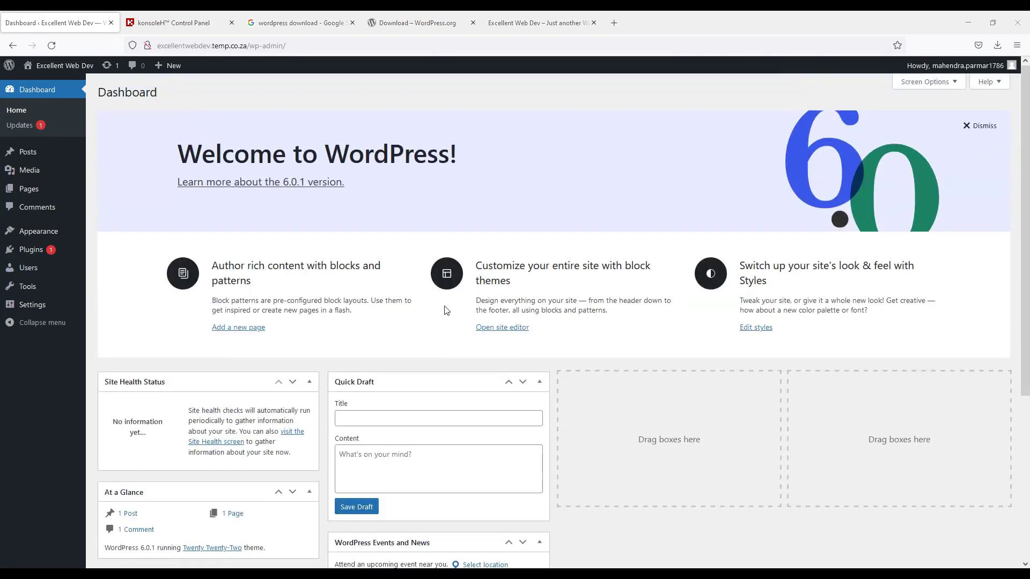